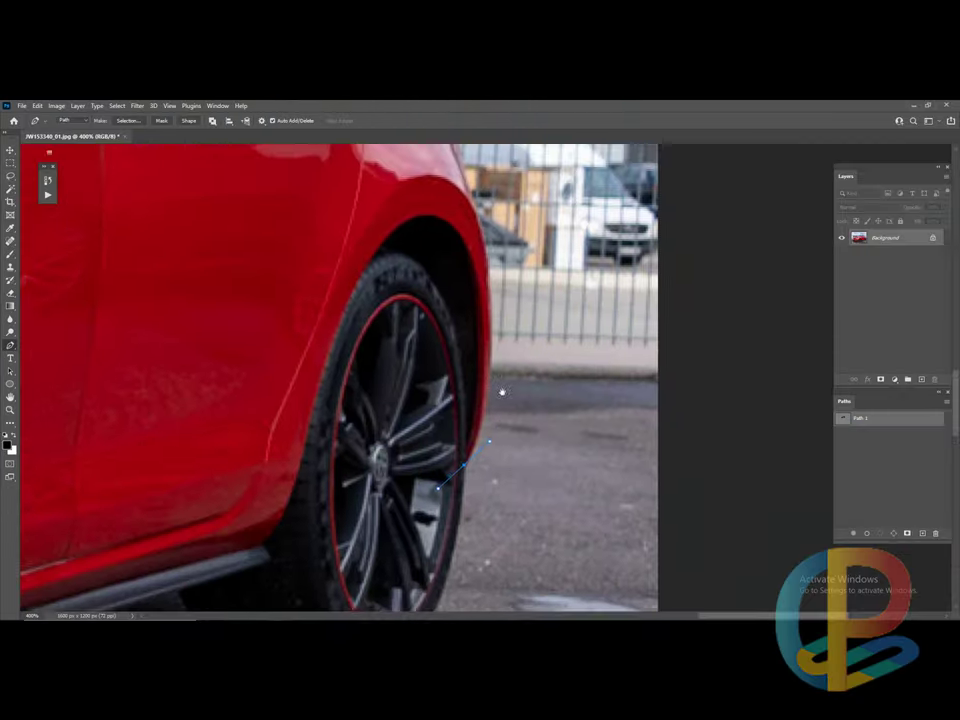
Step: Add Pen Tool anchors up the rear wheel arch and rear pillar to the roof's start
{"action": "scroll", "coordinate": [497, 400], "scroll_direction": "up", "scroll_amount": 3}
{"action": "scroll", "coordinate": [495, 350], "scroll_direction": "up", "scroll_amount": 2}
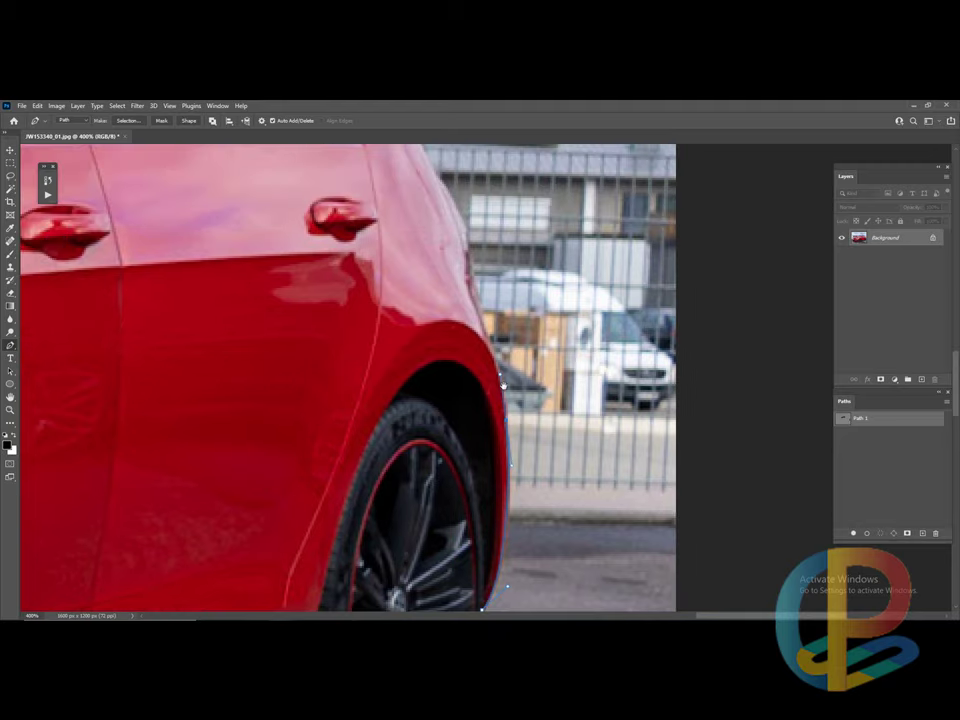
{"action": "scroll", "coordinate": [492, 385], "scroll_direction": "up", "scroll_amount": 2}
{"action": "left_click", "coordinate": [482, 361]}
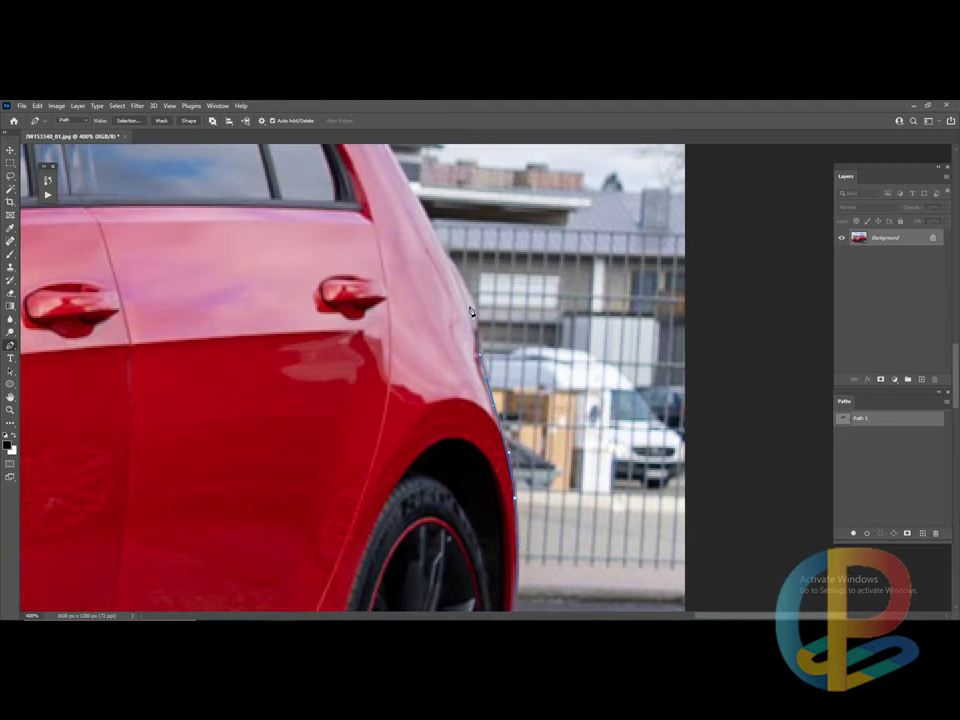
{"action": "left_click", "coordinate": [478, 328]}
{"action": "scroll", "coordinate": [476, 310], "scroll_direction": "up", "scroll_amount": 3}
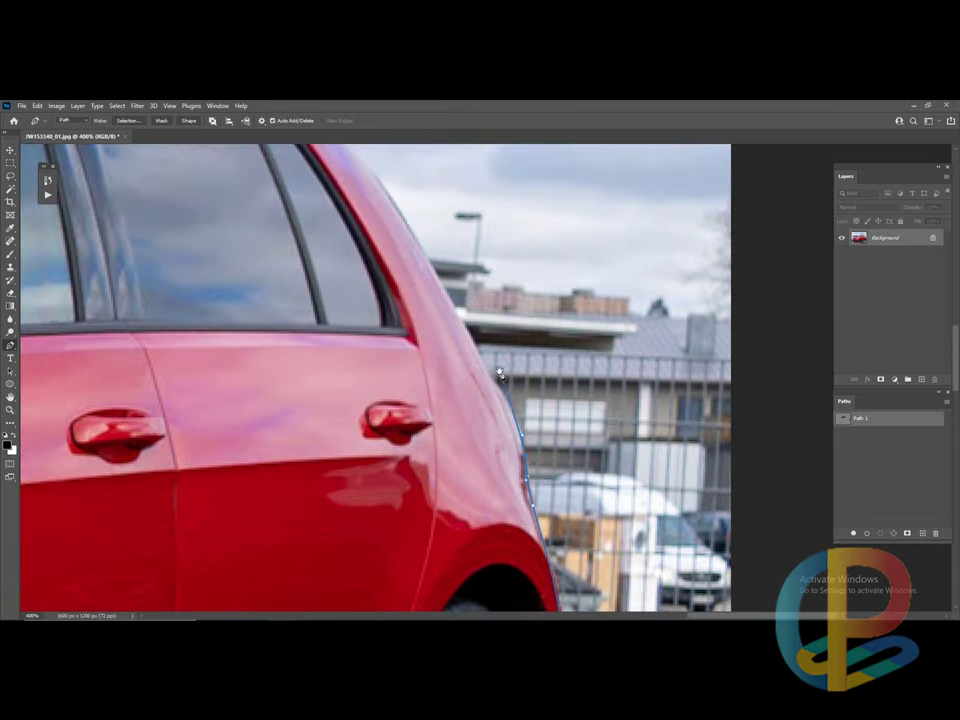
{"action": "left_click", "coordinate": [510, 393]}
{"action": "left_click", "coordinate": [463, 323]}
{"action": "scroll", "coordinate": [447, 293], "scroll_direction": "down", "scroll_amount": 1}
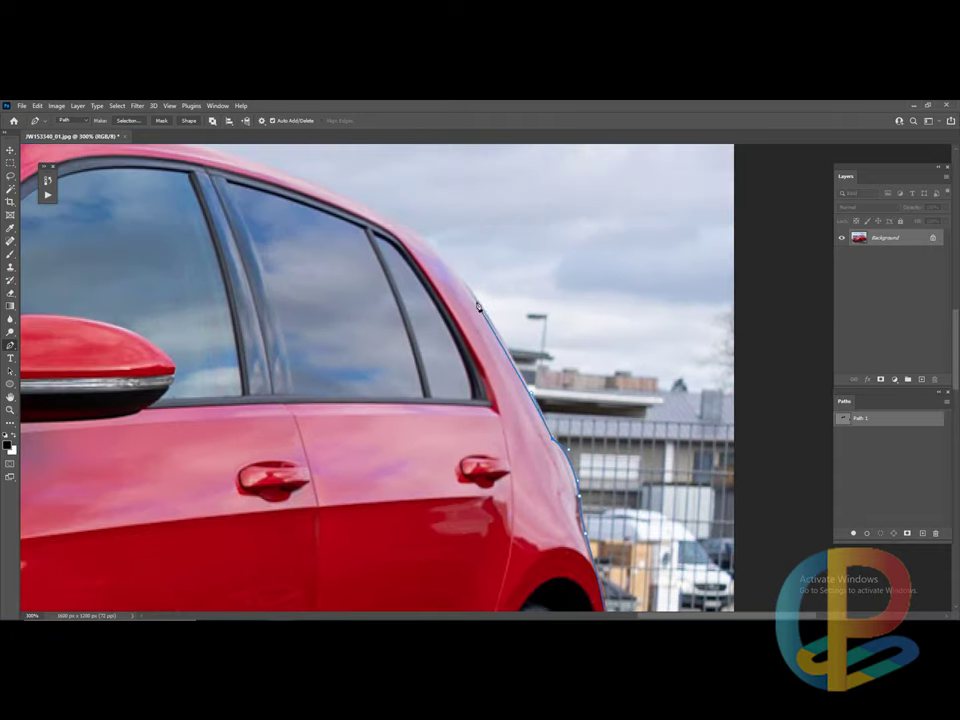
{"action": "left_click", "coordinate": [448, 257]}
{"action": "left_click", "coordinate": [404, 228]}
Step: Trace the roof edge with anchors, curving the last roof segment to follow it
{"action": "left_click_drag", "start_coordinate": [270, 166], "coordinate": [510, 266]}
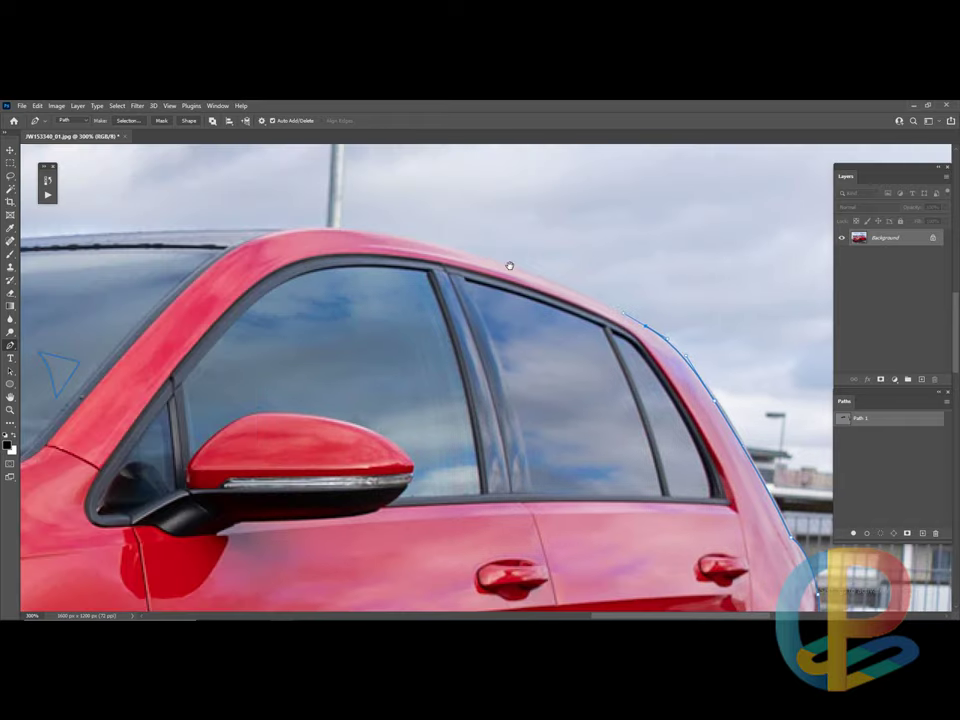
{"action": "left_click", "coordinate": [487, 260]}
{"action": "left_click", "coordinate": [403, 237]}
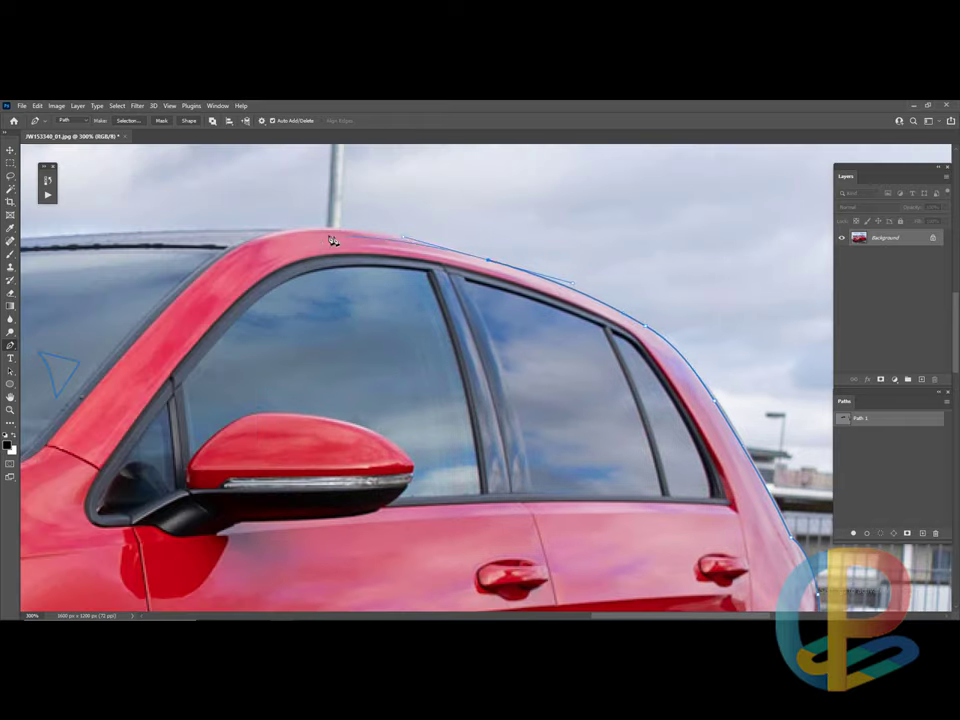
{"action": "left_click", "coordinate": [296, 230]}
{"action": "left_click_drag", "start_coordinate": [268, 236], "coordinate": [255, 232]}
Step: Carry the path over the windshield top and down its trim to the hood
{"action": "left_click_drag", "start_coordinate": [40, 244], "coordinate": [302, 234]}
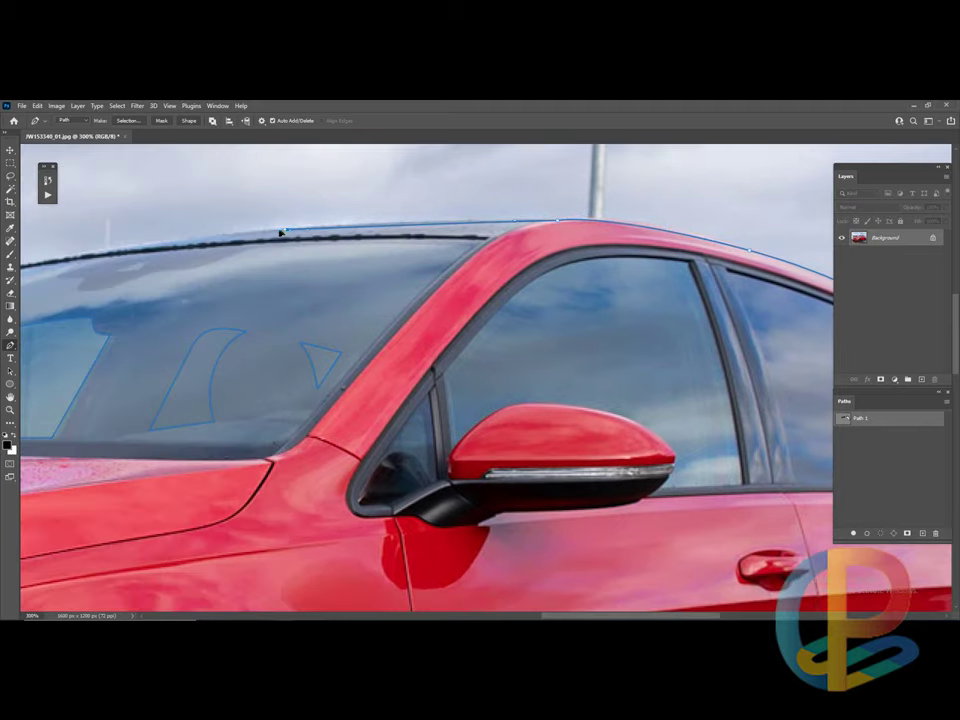
{"action": "left_click_drag", "start_coordinate": [221, 249], "coordinate": [628, 204]}
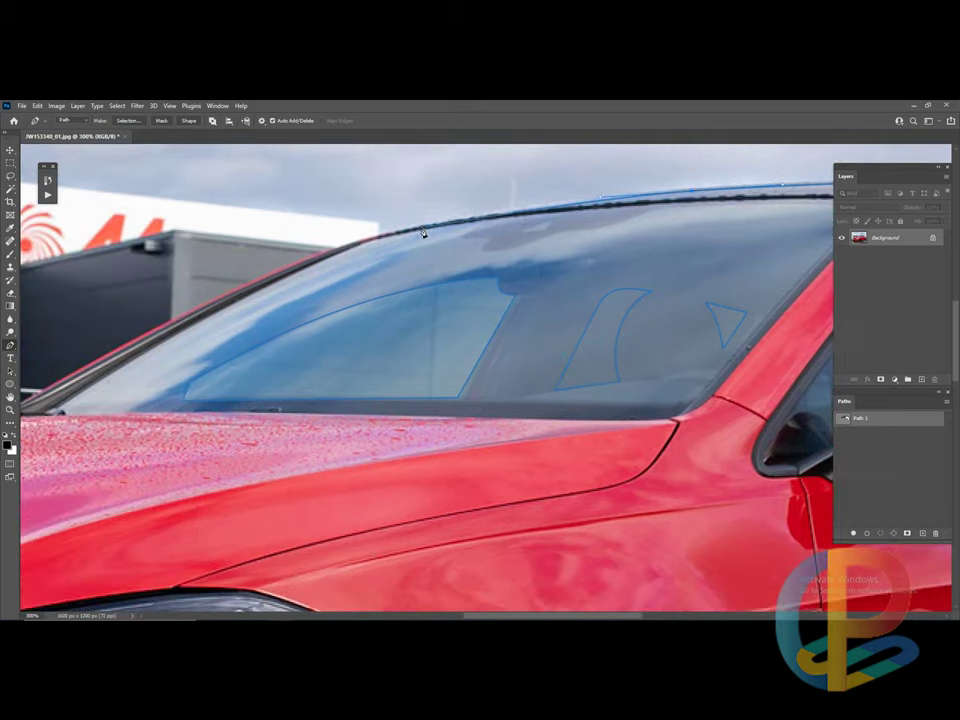
{"action": "left_click", "coordinate": [266, 281]}
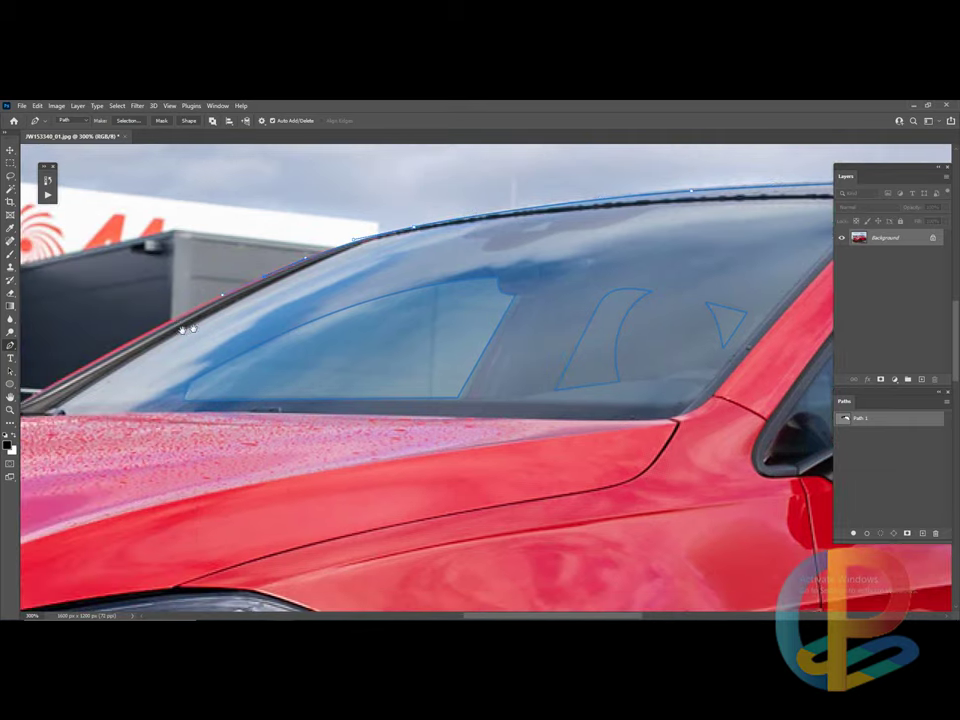
{"action": "left_click_drag", "start_coordinate": [185, 330], "coordinate": [296, 285]}
{"action": "left_click", "coordinate": [282, 290]}
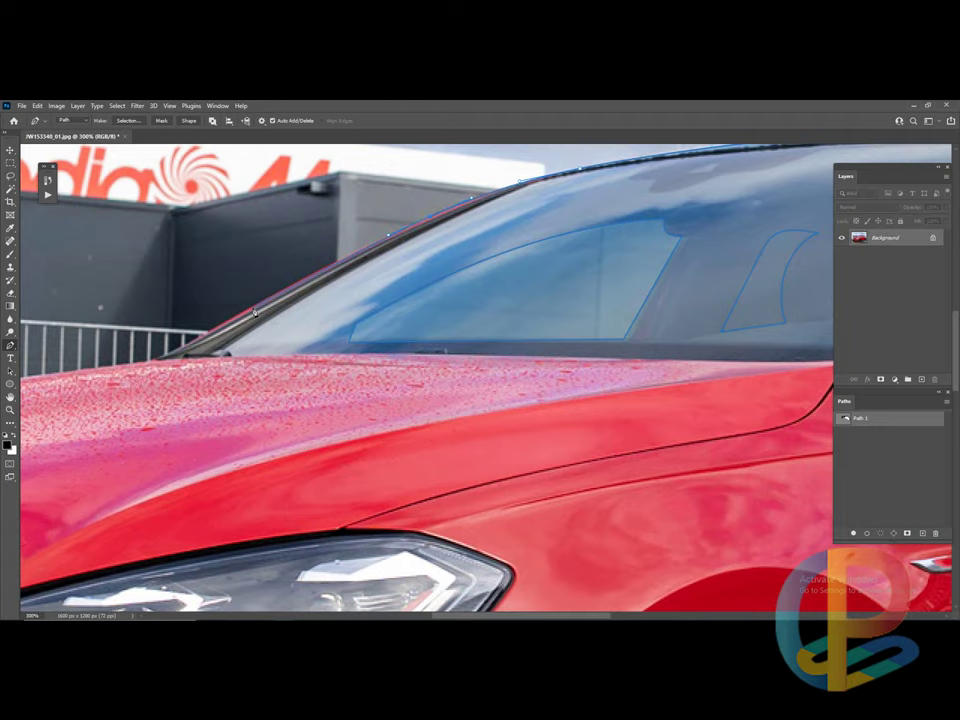
{"action": "left_click", "coordinate": [221, 330]}
{"action": "left_click_drag", "start_coordinate": [205, 338], "coordinate": [382, 290]}
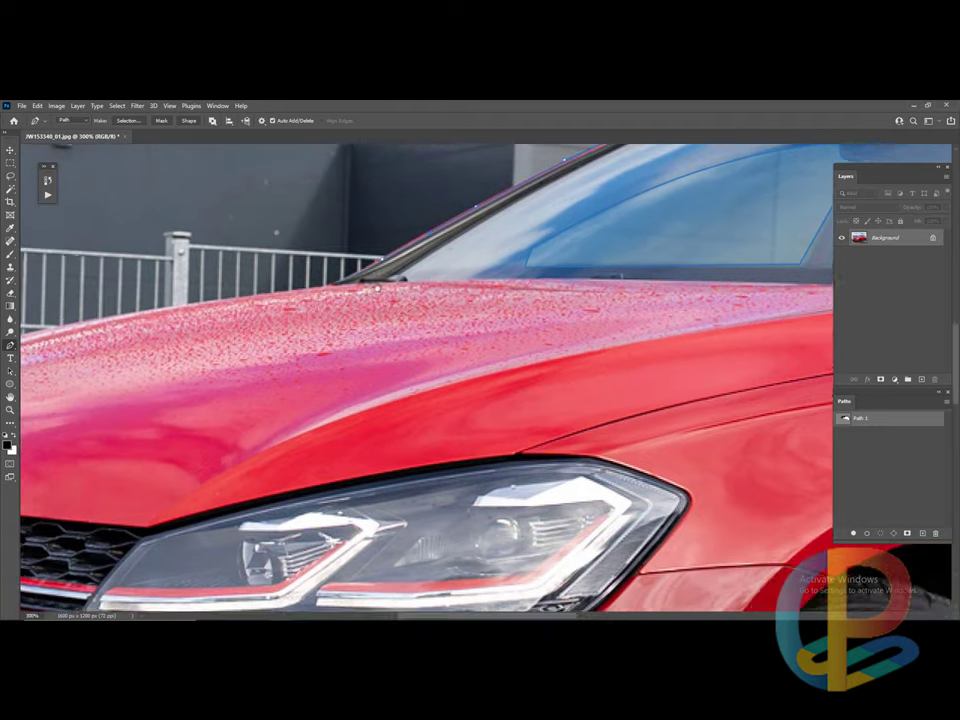
{"action": "left_click", "coordinate": [354, 277]}
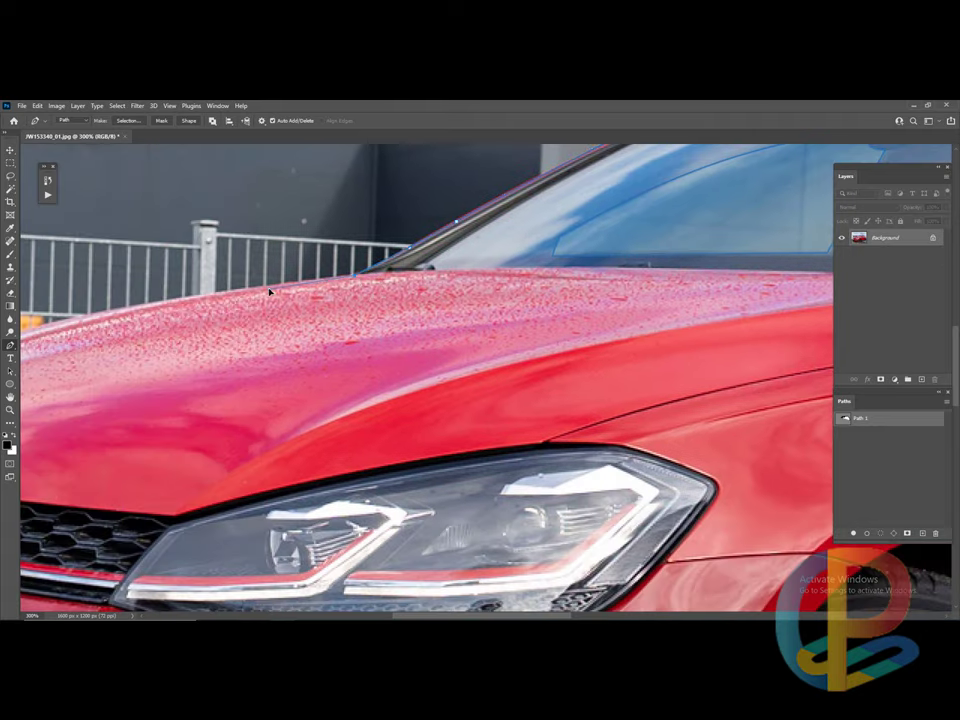
{"action": "left_click_drag", "start_coordinate": [196, 325], "coordinate": [406, 245]}
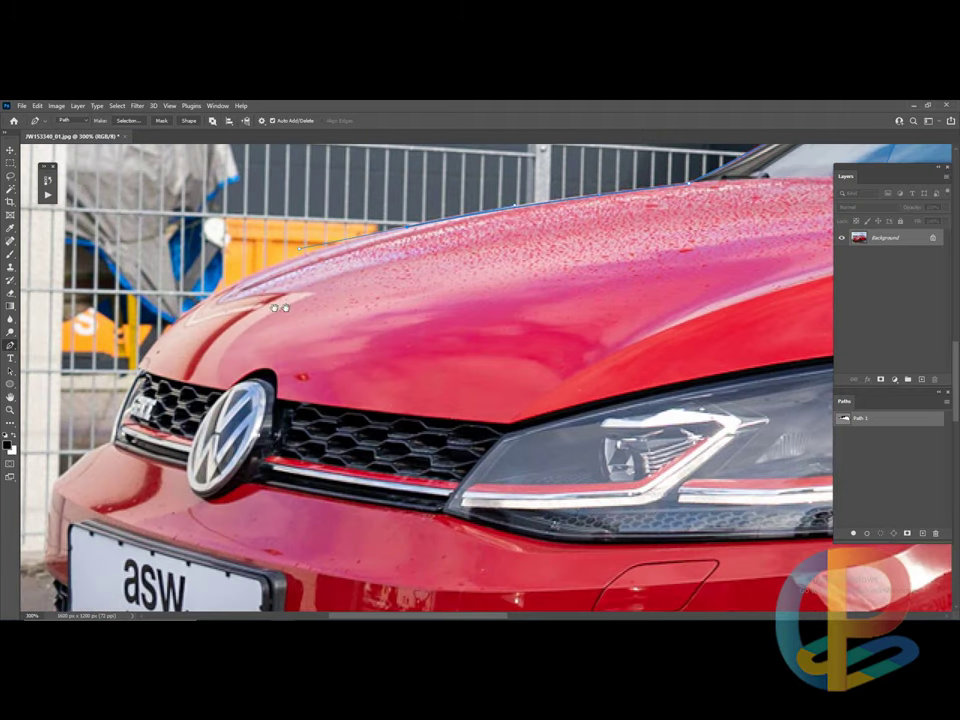
{"action": "left_click_drag", "start_coordinate": [280, 308], "coordinate": [510, 233]}
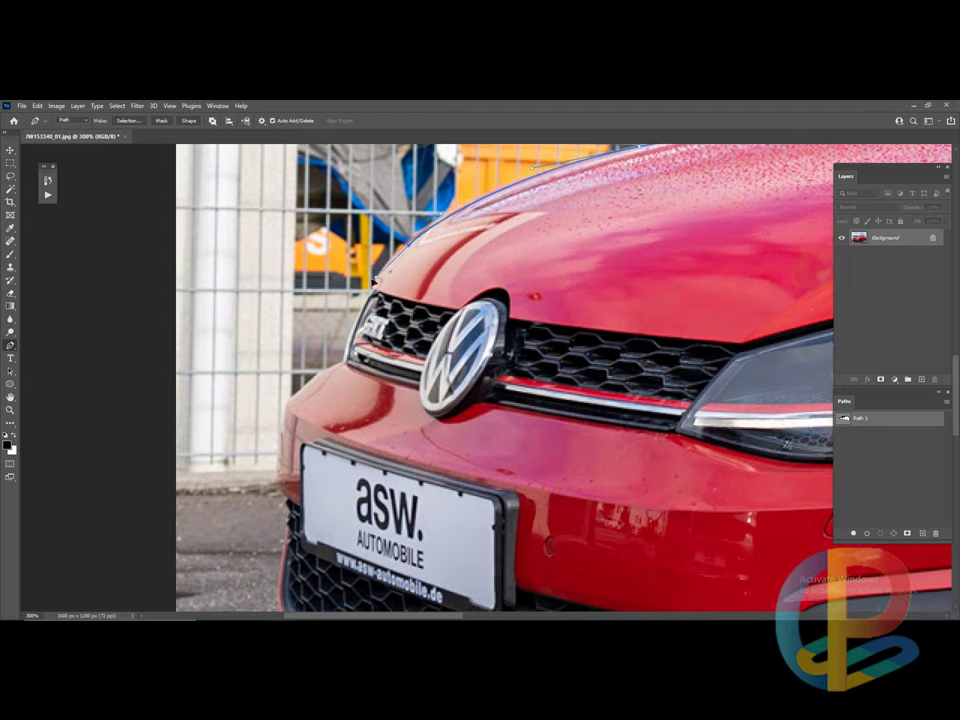
Step: Extend the path along the hood's front edge and down beside the grille
{"action": "left_click", "coordinate": [371, 298]}
{"action": "left_click_drag", "start_coordinate": [371, 279], "coordinate": [436, 194]}
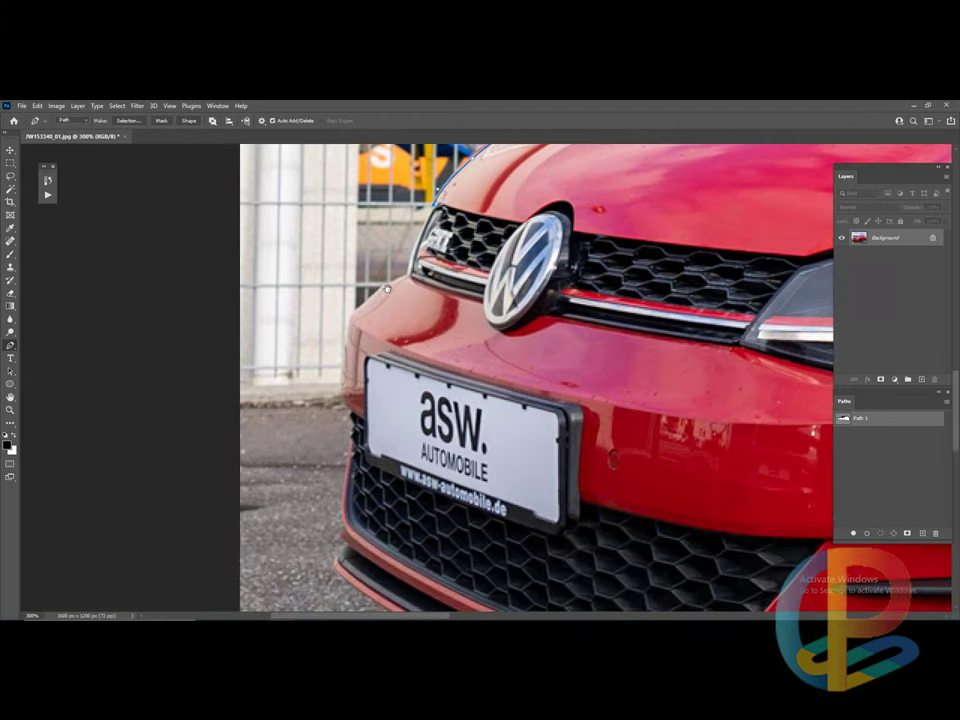
{"action": "left_click", "coordinate": [404, 311]}
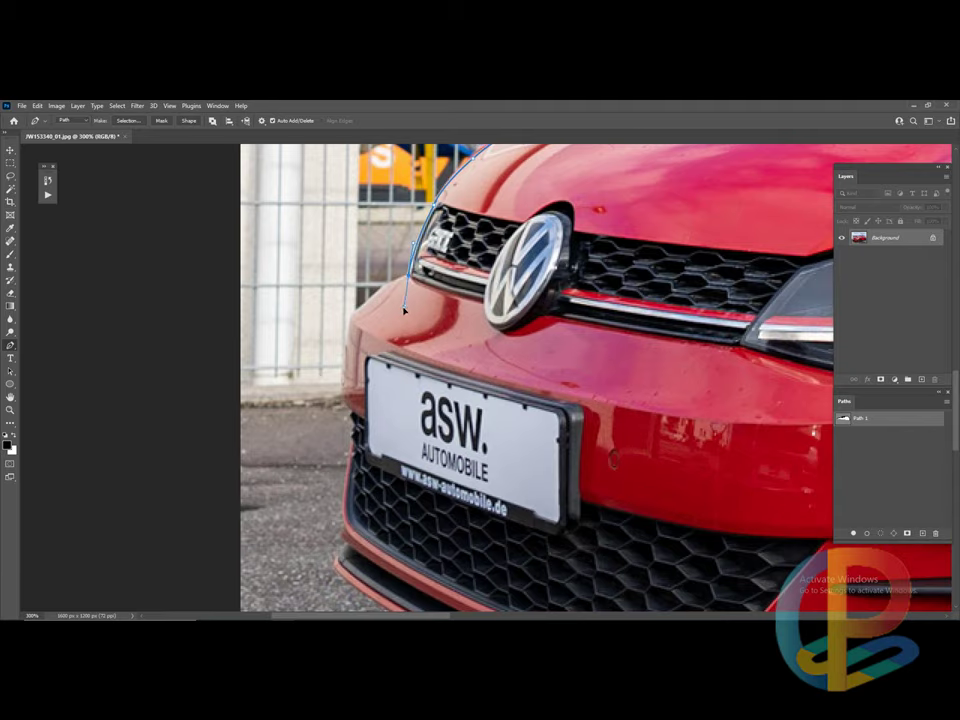
{"action": "left_click", "coordinate": [352, 320]}
{"action": "left_click_drag", "start_coordinate": [358, 313], "coordinate": [377, 213]}
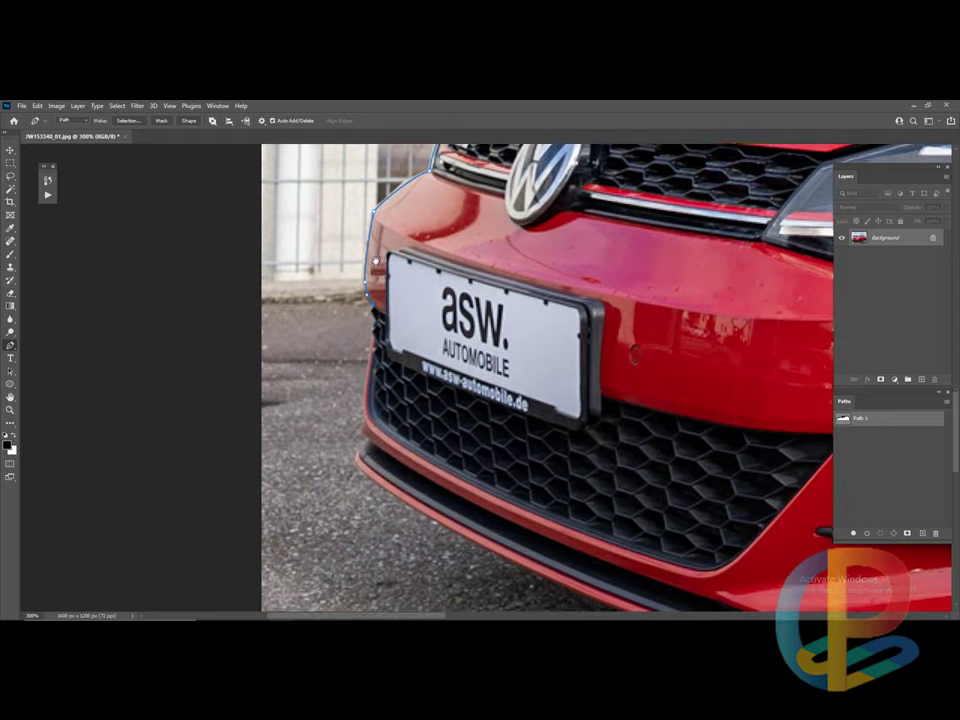
{"action": "left_click_drag", "start_coordinate": [370, 310], "coordinate": [378, 267]}
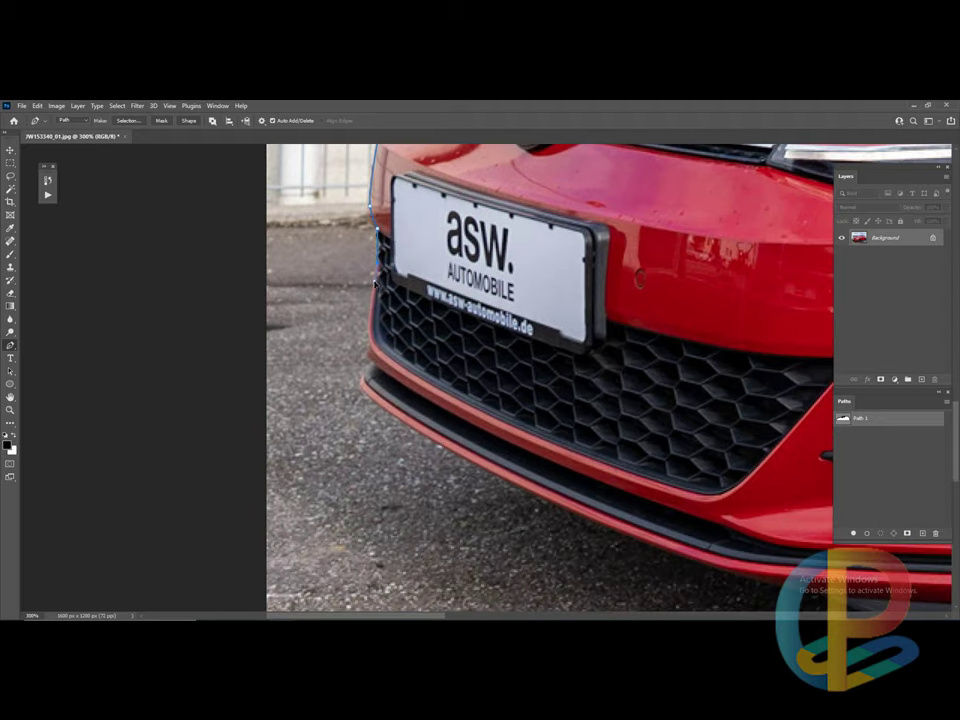
{"action": "left_click_drag", "start_coordinate": [368, 325], "coordinate": [370, 210]}
{"action": "scroll", "coordinate": [371, 207], "scroll_direction": "up", "scroll_amount": 1}
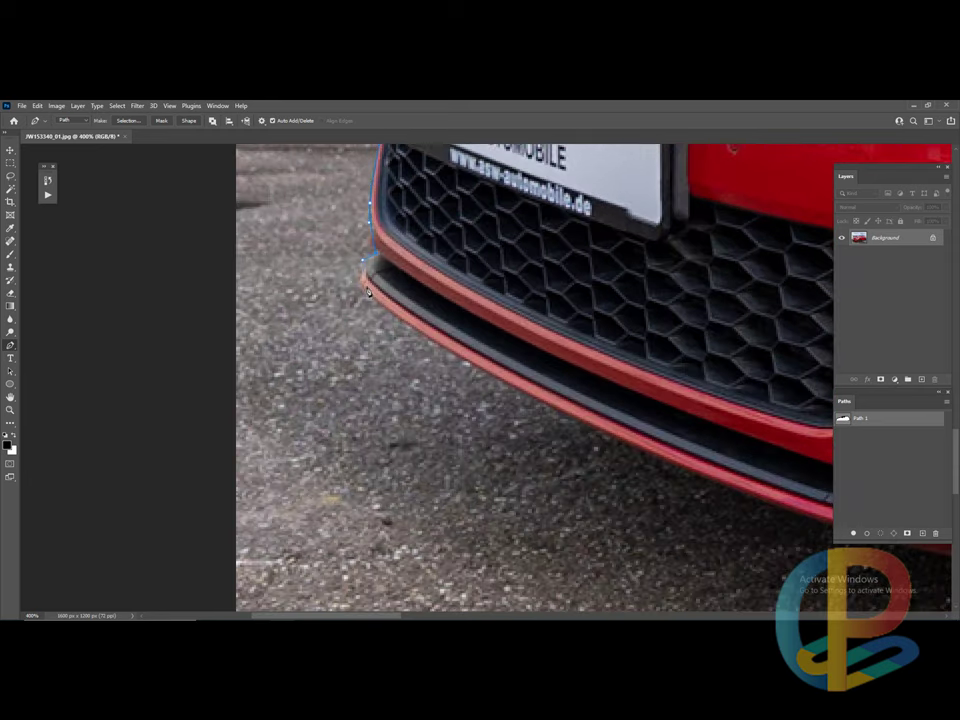
Step: Add a curved anchor at the bumper corner and anchors along its lower edge
{"action": "left_click_drag", "start_coordinate": [368, 291], "coordinate": [369, 302]}
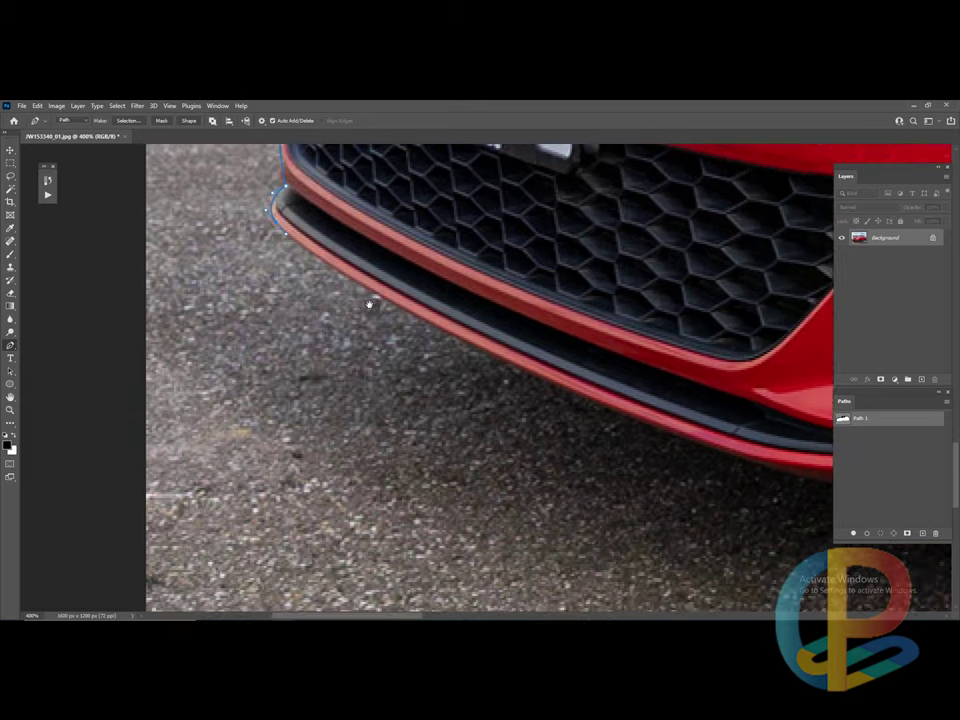
{"action": "key", "text": "Escape"}
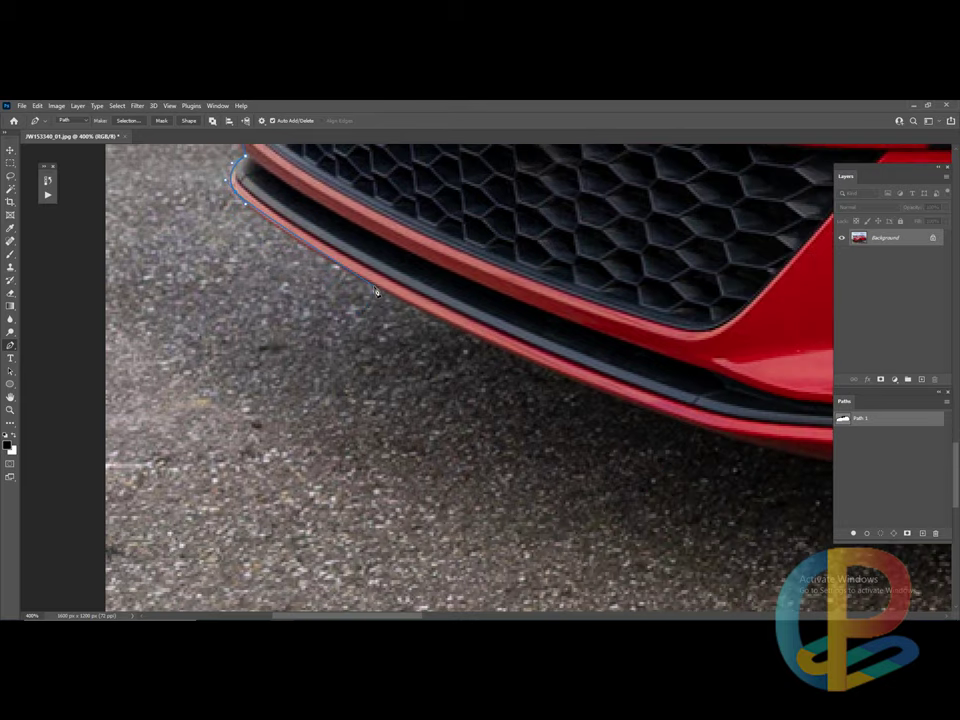
{"action": "left_click", "coordinate": [376, 291]}
{"action": "left_click_drag", "start_coordinate": [600, 394], "coordinate": [430, 340]}
{"action": "left_click", "coordinate": [374, 317]}
{"action": "left_click", "coordinate": [472, 352]}
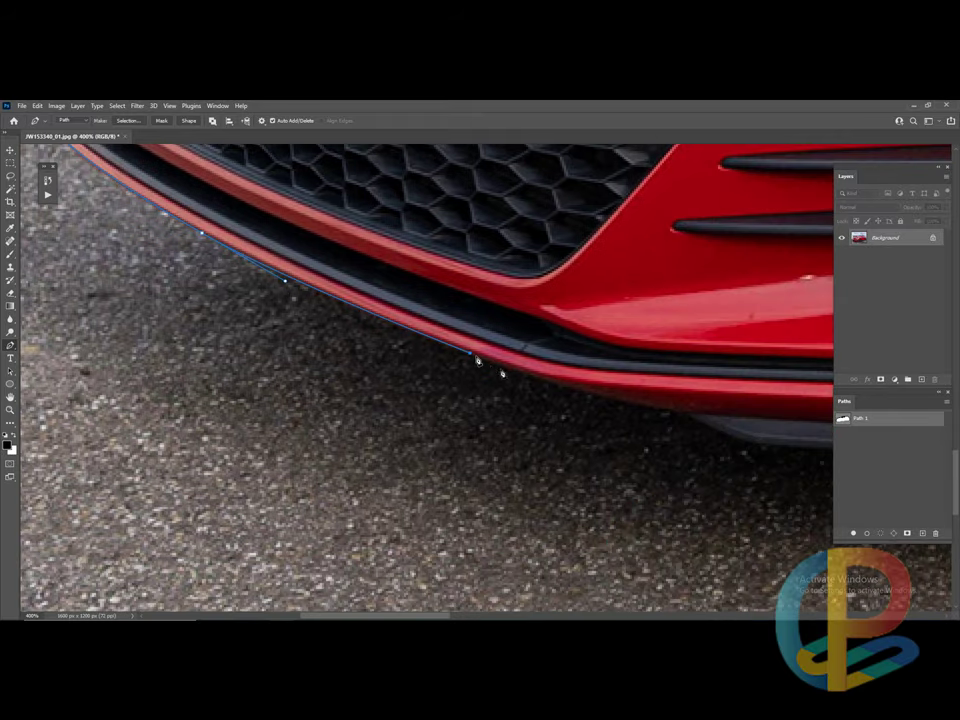
{"action": "left_click", "coordinate": [572, 388]}
{"action": "left_click_drag", "start_coordinate": [572, 390], "coordinate": [347, 327]}
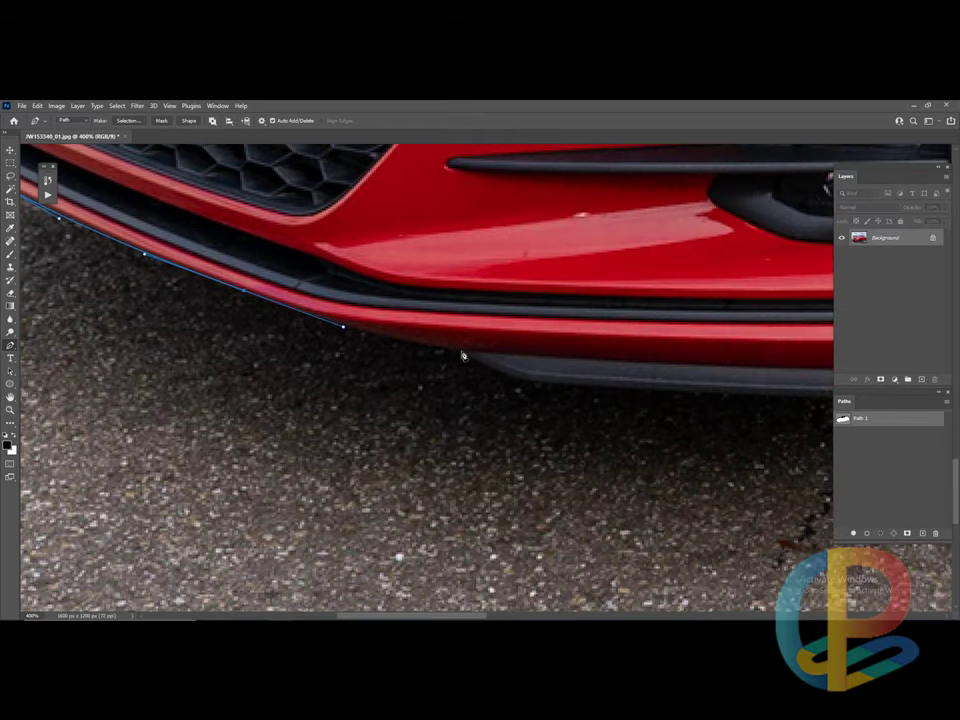
{"action": "left_click", "coordinate": [428, 349]}
{"action": "left_click", "coordinate": [461, 350]}
{"action": "left_click", "coordinate": [499, 370]}
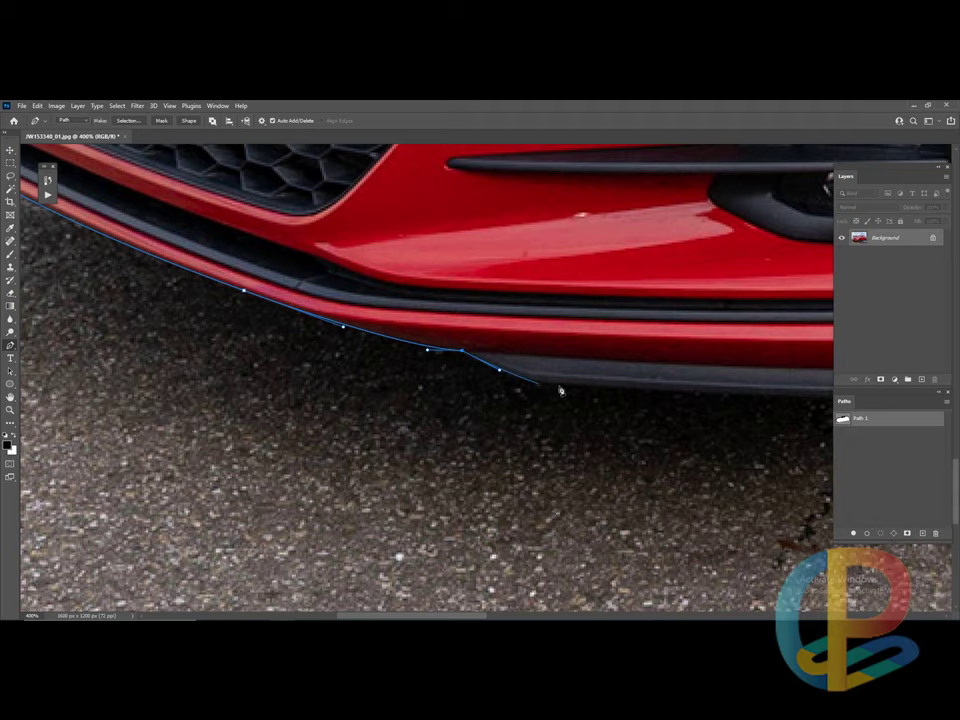
Step: Drag smooth curved anchors along the bumper's bottom edge to its right end
{"action": "left_click_drag", "start_coordinate": [568, 384], "coordinate": [626, 388]}
{"action": "scroll", "coordinate": [544, 392], "scroll_direction": "right", "scroll_amount": 5}
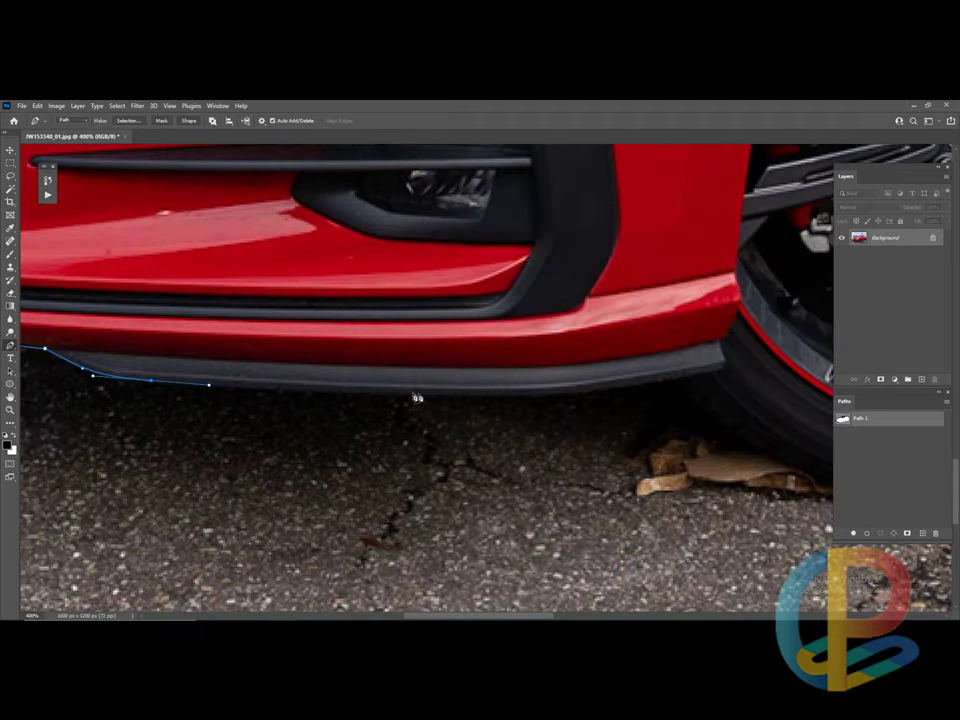
{"action": "left_click_drag", "start_coordinate": [404, 393], "coordinate": [468, 397]}
{"action": "left_click_drag", "start_coordinate": [581, 393], "coordinate": [600, 395]}
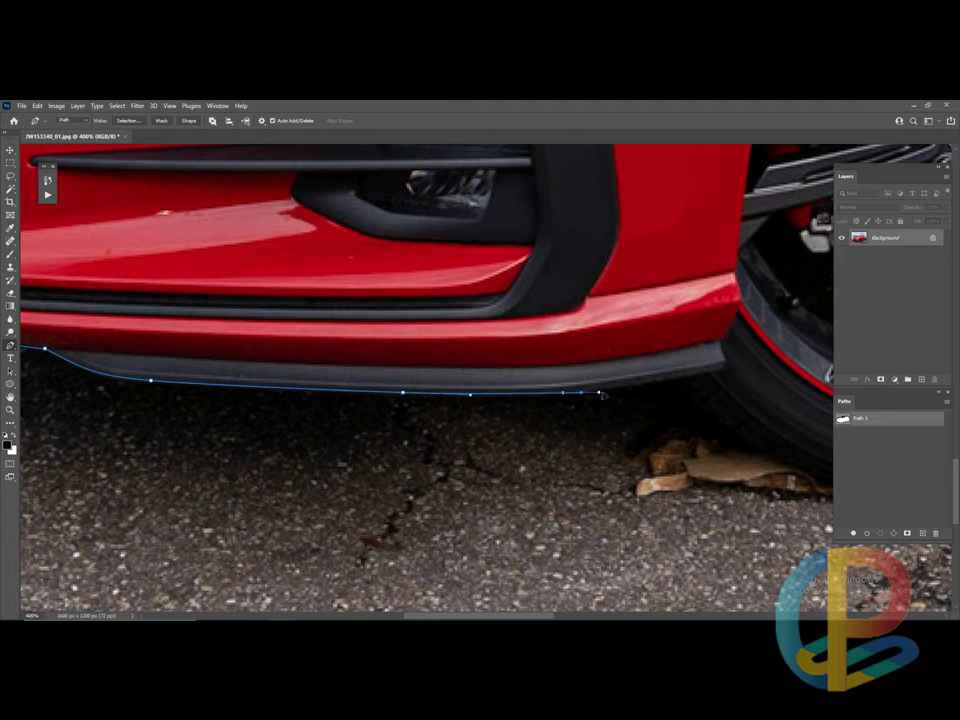
{"action": "scroll", "coordinate": [443, 396], "scroll_direction": "right", "scroll_amount": 4}
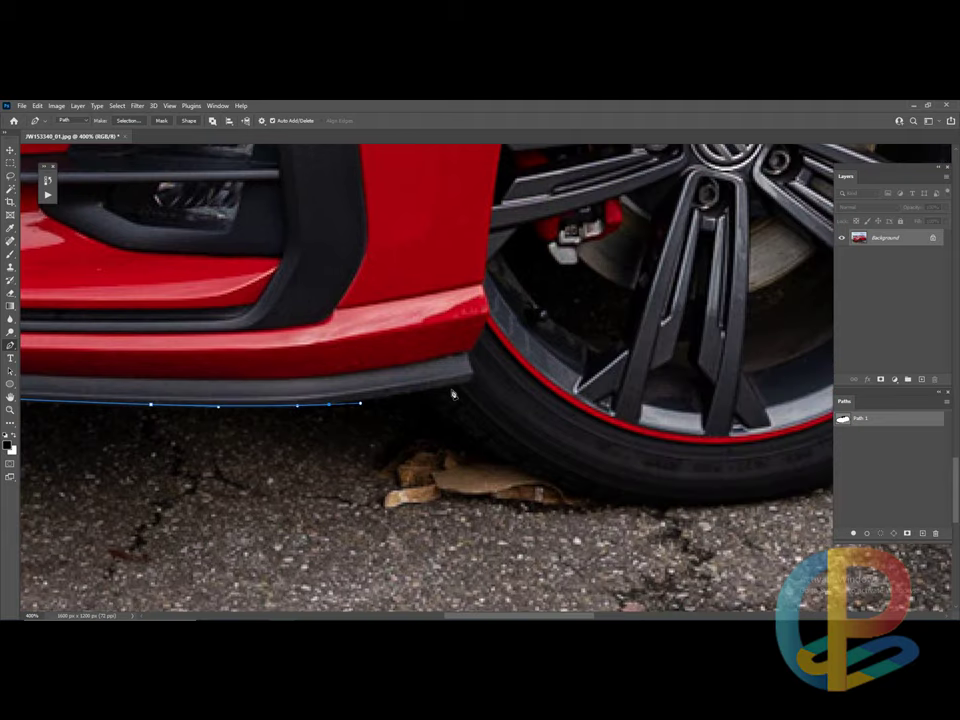
{"action": "scroll", "coordinate": [441, 388], "scroll_direction": "down", "scroll_amount": 1}
{"action": "scroll", "coordinate": [332, 368], "scroll_direction": "right", "scroll_amount": 4}
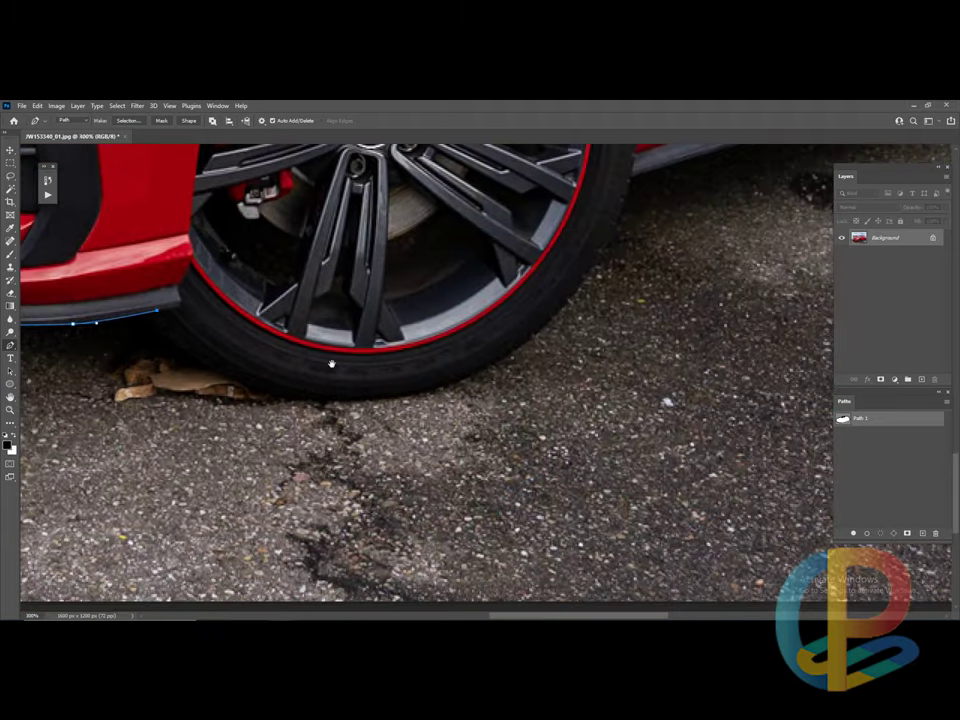
Step: Curve the path under and up the front tyre, then anchor a corner at the sill
{"action": "left_click_drag", "start_coordinate": [327, 404], "coordinate": [380, 408]}
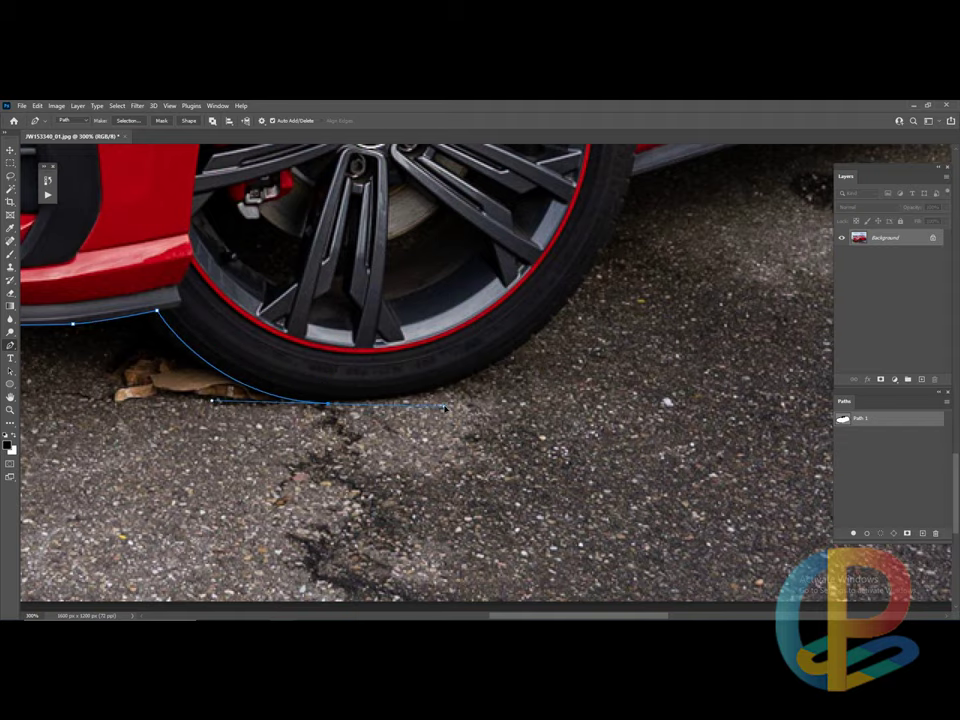
{"action": "scroll", "coordinate": [400, 418], "scroll_direction": "right", "scroll_amount": 2}
{"action": "scroll", "coordinate": [405, 422], "scroll_direction": "up", "scroll_amount": 1}
{"action": "scroll", "coordinate": [405, 422], "scroll_direction": "right", "scroll_amount": 1}
{"action": "scroll", "coordinate": [405, 422], "scroll_direction": "up", "scroll_amount": 1}
{"action": "left_click_drag", "start_coordinate": [420, 386], "coordinate": [478, 307]}
{"action": "scroll", "coordinate": [478, 310], "scroll_direction": "right", "scroll_amount": 1}
{"action": "scroll", "coordinate": [478, 310], "scroll_direction": "up", "scroll_amount": 2}
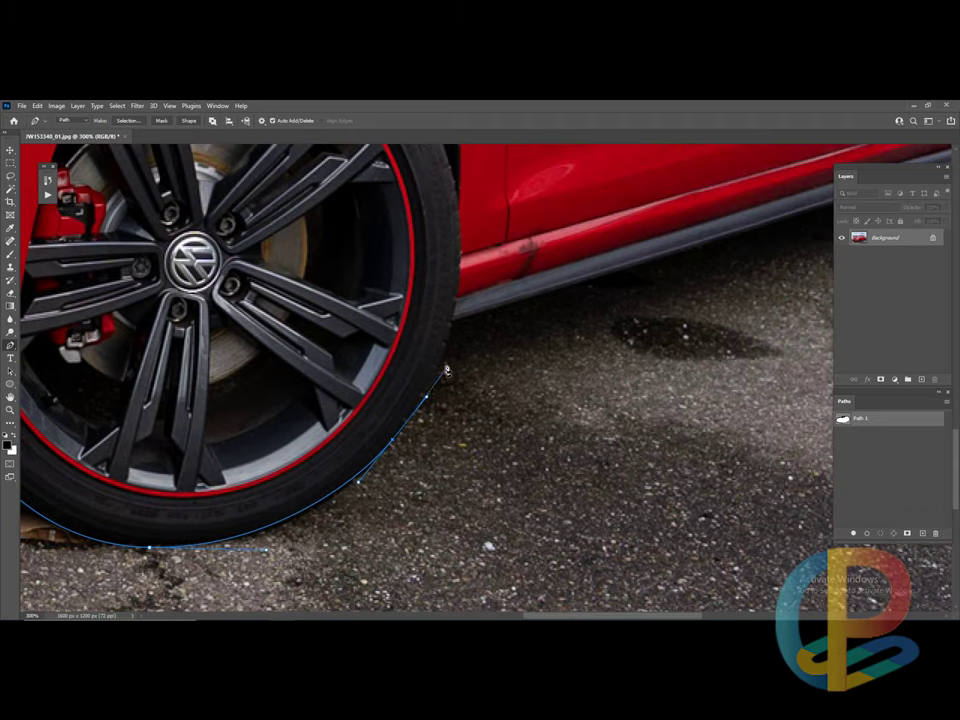
{"action": "left_click", "coordinate": [501, 303]}
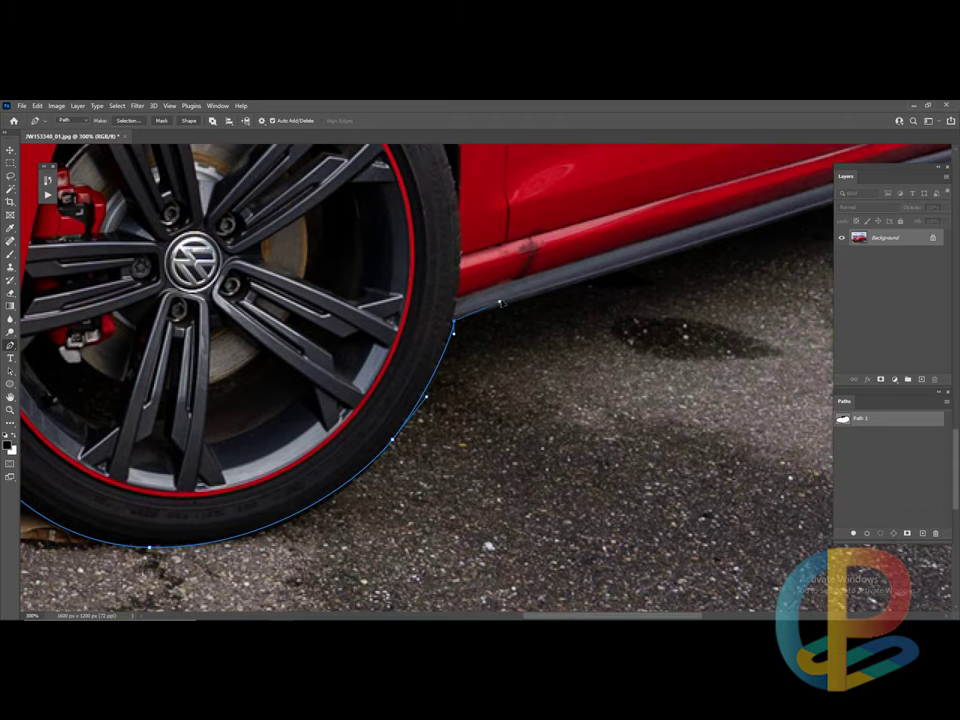
{"action": "scroll", "coordinate": [513, 303], "scroll_direction": "up", "scroll_amount": 3}
{"action": "scroll", "coordinate": [513, 303], "scroll_direction": "right", "scroll_amount": 2}
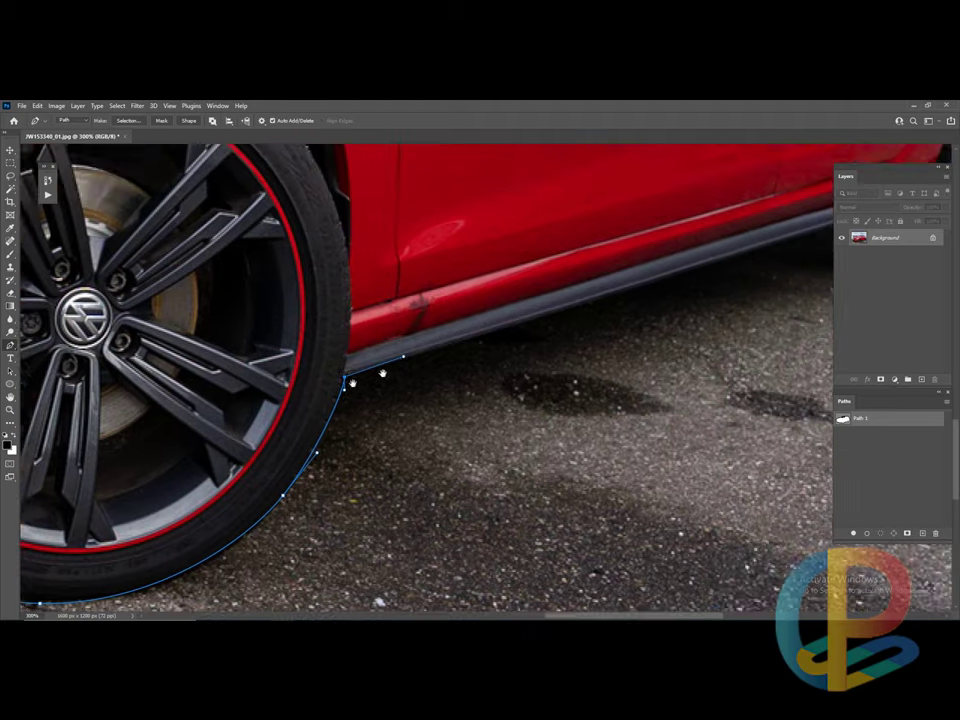
{"action": "scroll", "coordinate": [600, 315], "scroll_direction": "right", "scroll_amount": 3}
Step: Run the path along the sill, under the rear tyre and up its back edge, then fit the view
{"action": "scroll", "coordinate": [684, 323], "scroll_direction": "right", "scroll_amount": 4}
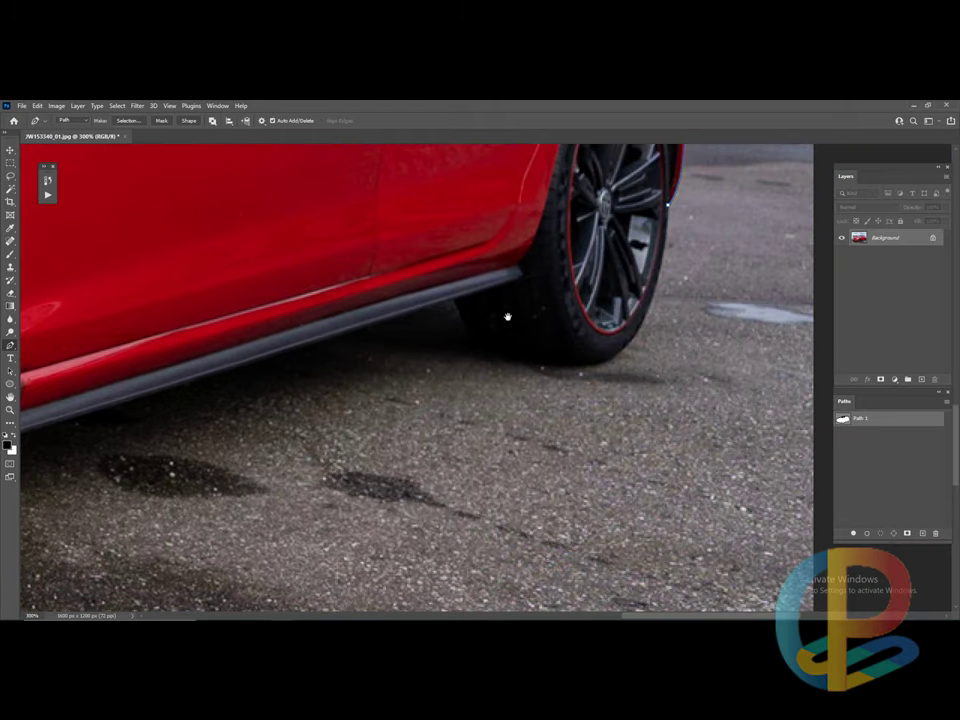
{"action": "left_click", "coordinate": [472, 298]}
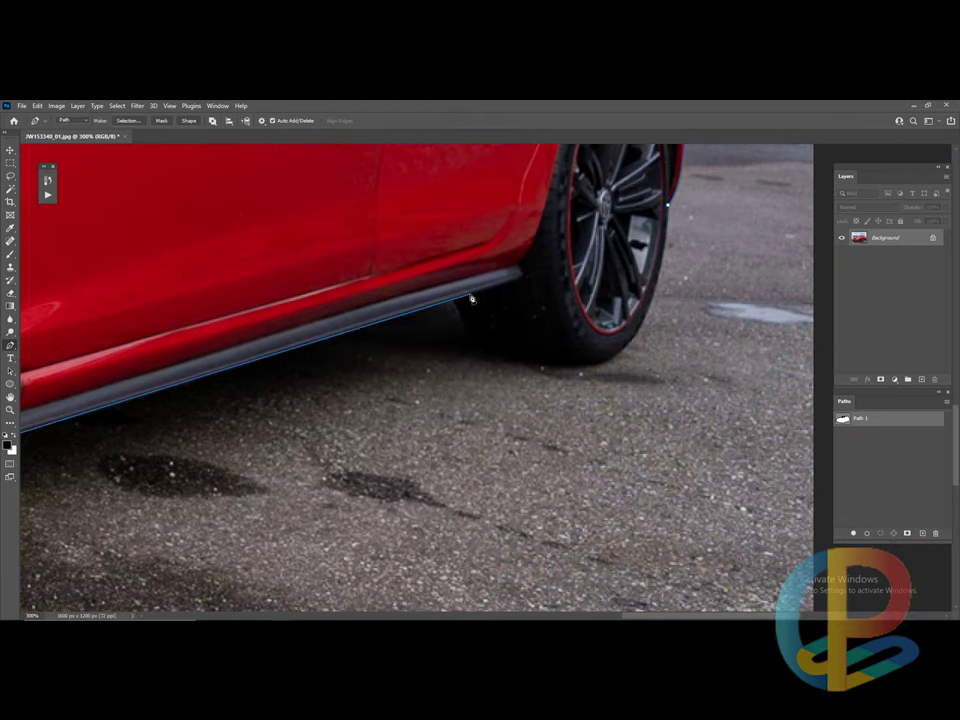
{"action": "left_click_drag", "start_coordinate": [472, 298], "coordinate": [494, 348]}
{"action": "left_click_drag", "start_coordinate": [560, 370], "coordinate": [589, 372]}
{"action": "scroll", "coordinate": [590, 372], "scroll_direction": "up", "scroll_amount": 1}
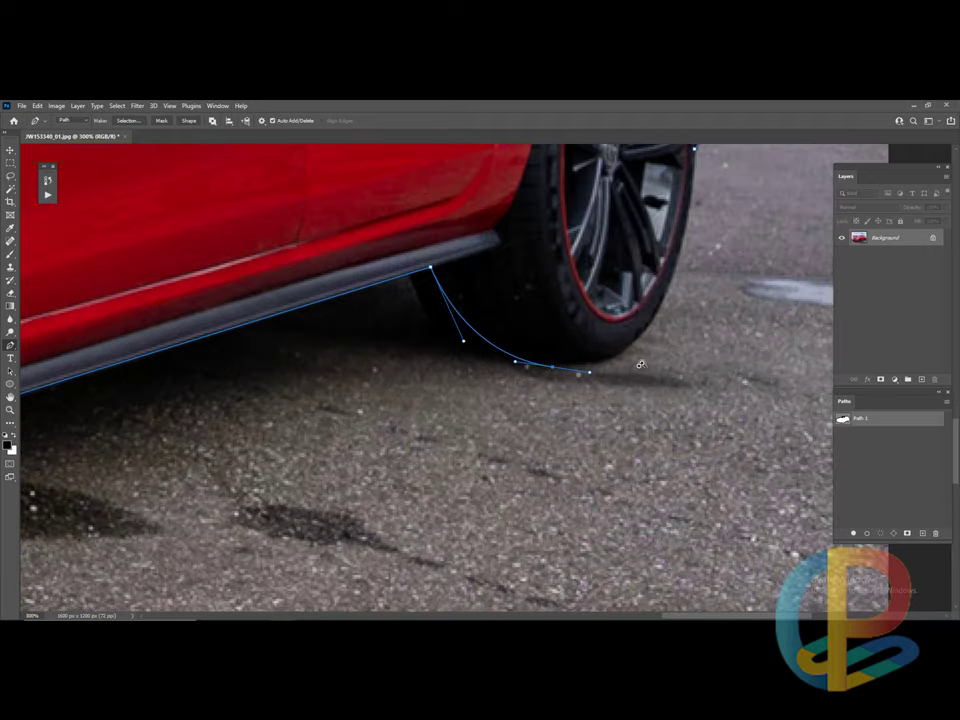
{"action": "scroll", "coordinate": [640, 364], "scroll_direction": "up", "scroll_amount": 1}
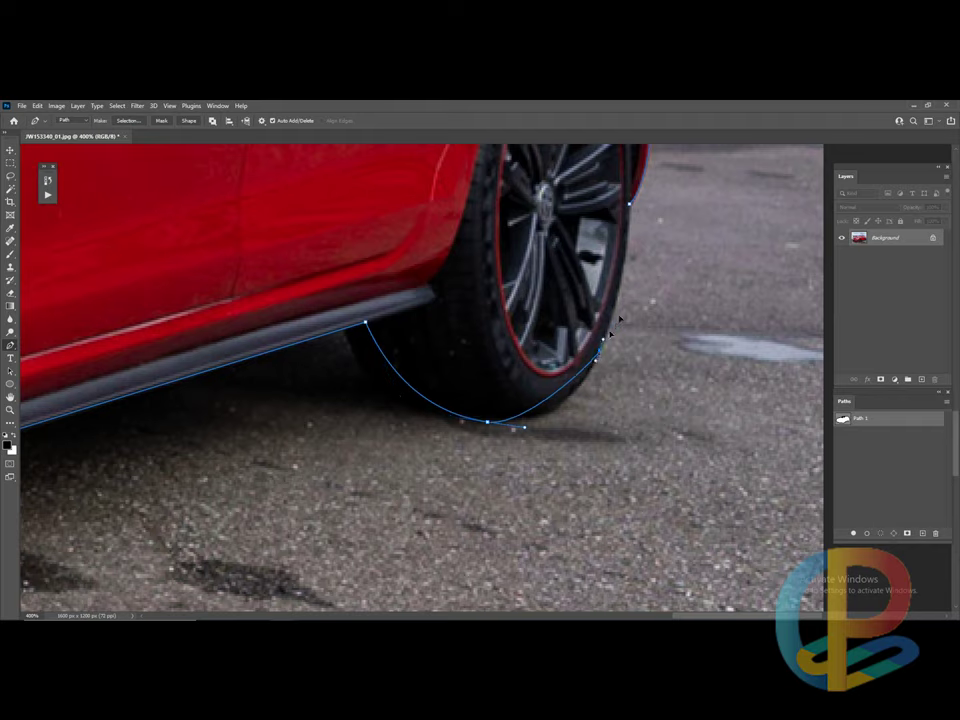
{"action": "scroll", "coordinate": [605, 355], "scroll_direction": "up", "scroll_amount": 2}
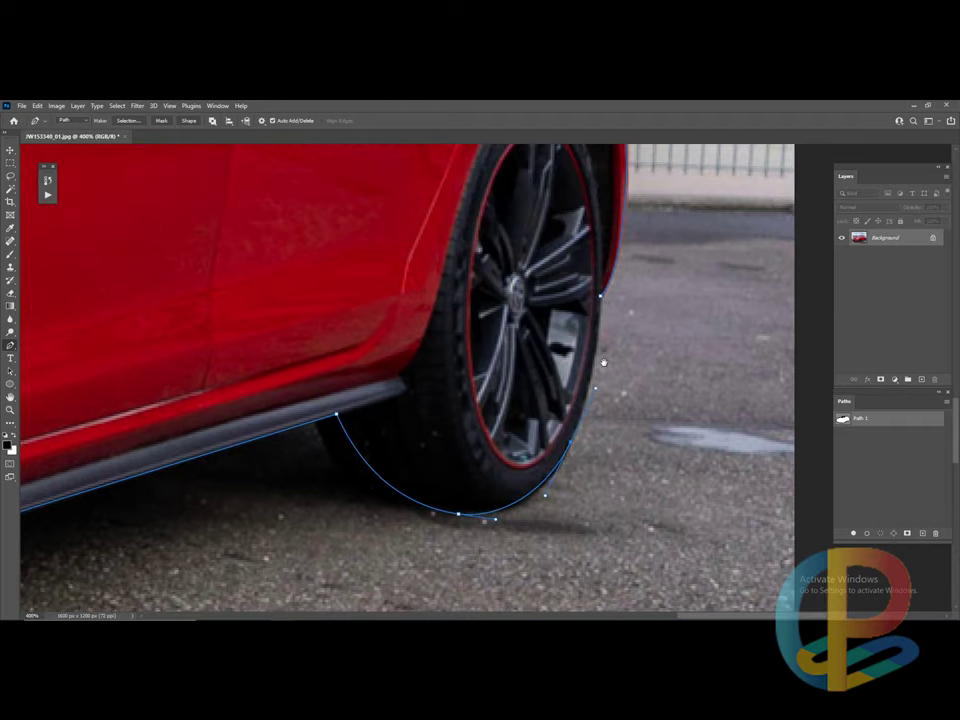
{"action": "left_click_drag", "start_coordinate": [600, 288], "coordinate": [626, 272]}
{"action": "scroll", "coordinate": [628, 388], "scroll_direction": "down", "scroll_amount": 1}
{"action": "scroll", "coordinate": [628, 388], "scroll_direction": "down", "scroll_amount": 1}
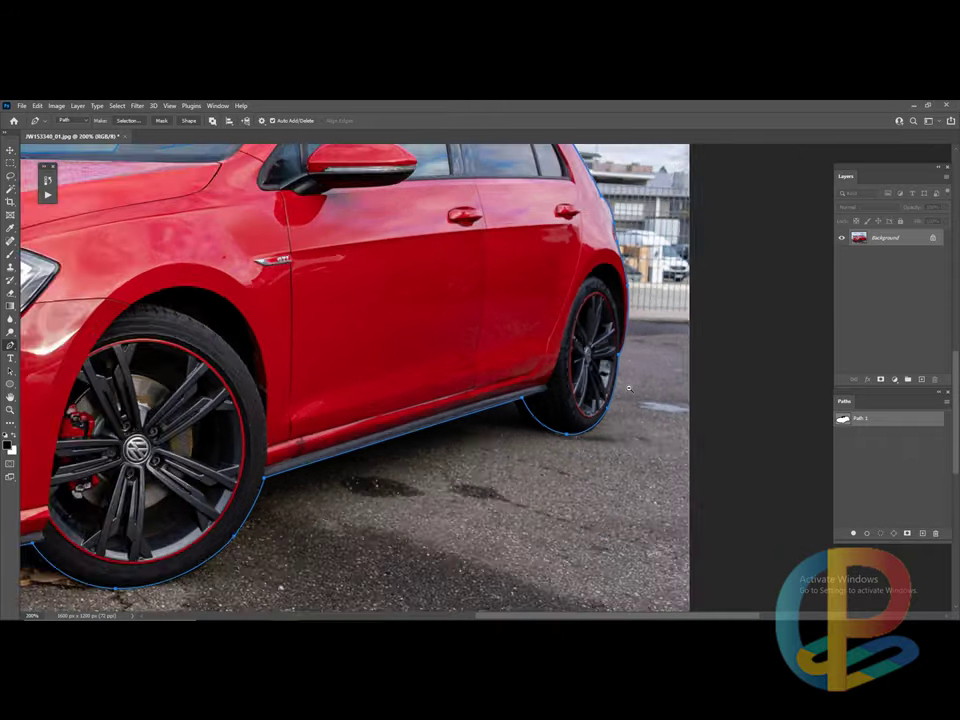
{"action": "key", "text": "ctrl+0"}
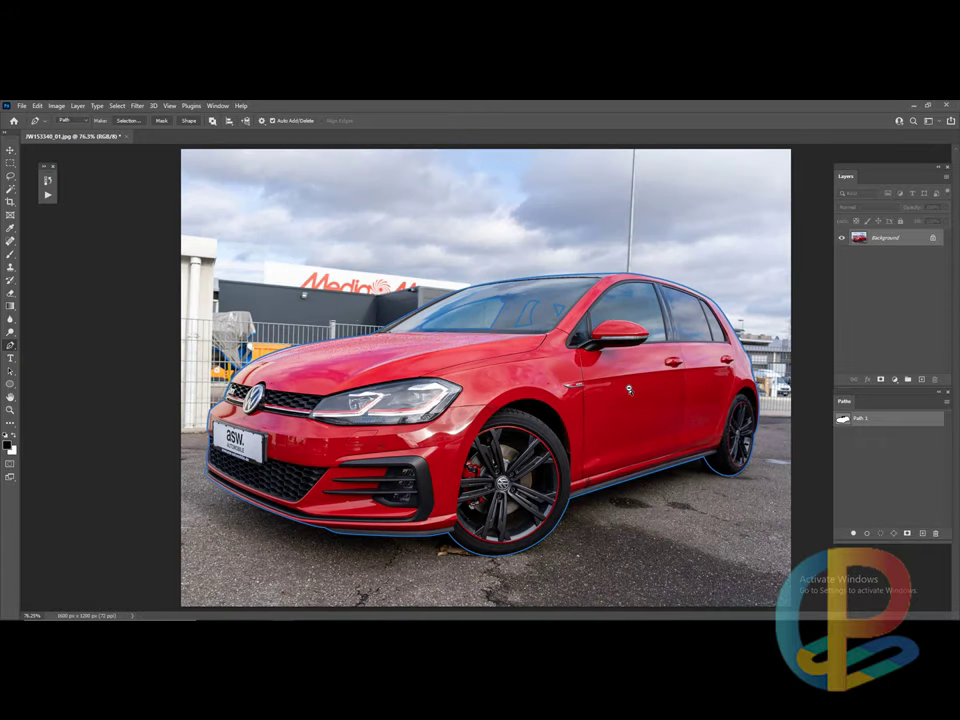
Step: Save, load Path 1 as a selection, and check it in Quick Mask
{"action": "key", "text": "ctrl+s"}
{"action": "left_click", "coordinate": [843, 419], "text": "ctrl"}
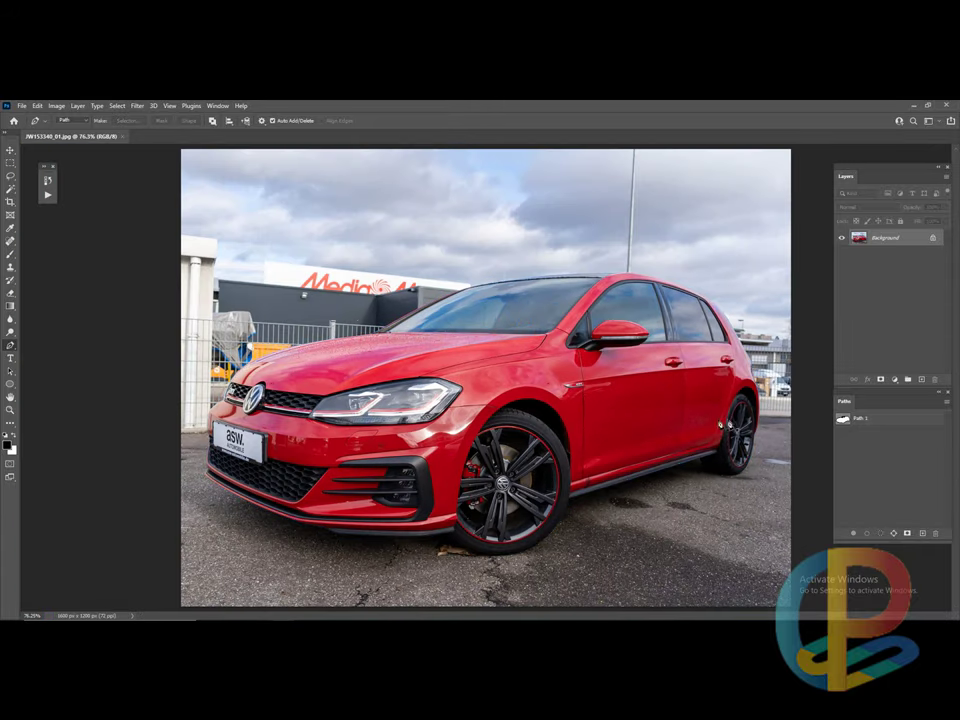
{"action": "key", "text": "q"}
{"action": "scroll", "coordinate": [617, 424], "scroll_direction": "down", "scroll_amount": 1}
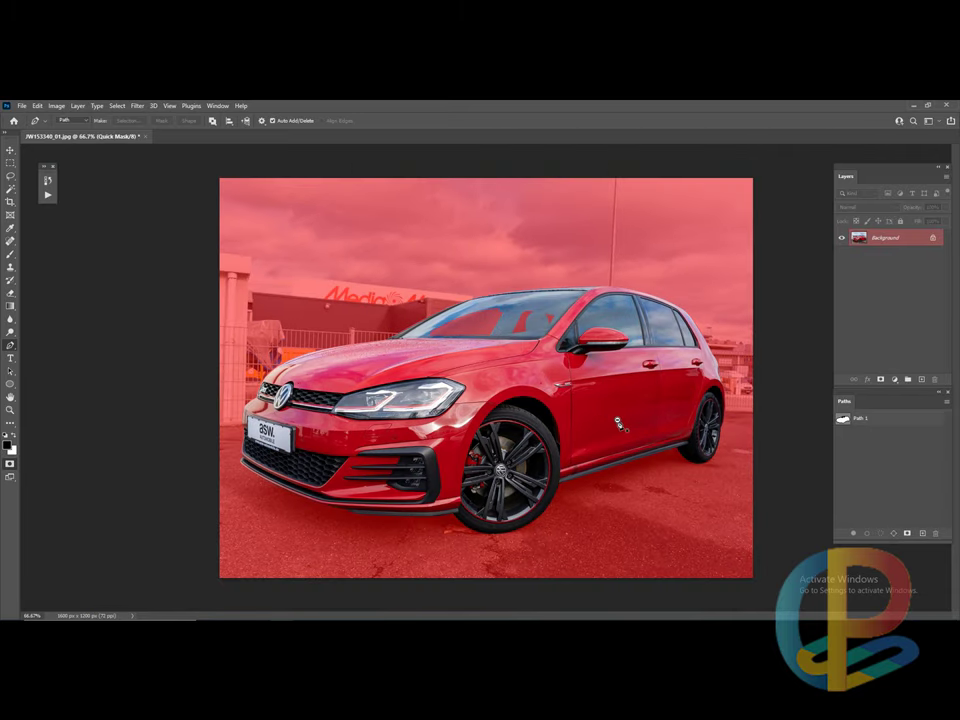
{"action": "left_click", "coordinate": [10, 463]}
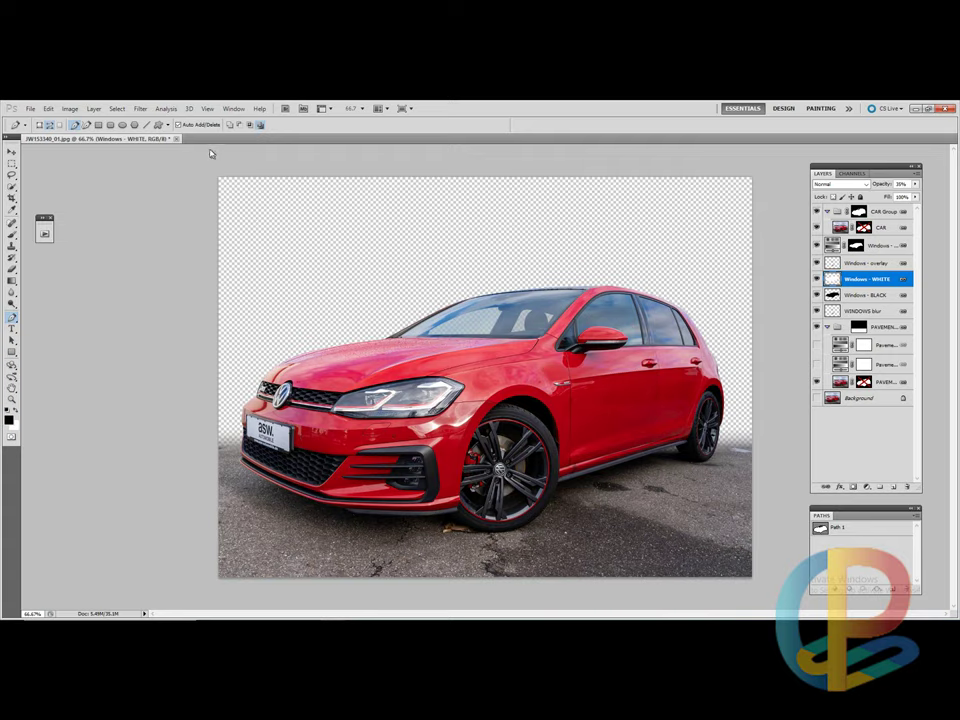
Step: Toggle the Background layer to compare the cut-out car with the original photo
{"action": "left_click", "coordinate": [816, 398], "text": "alt"}
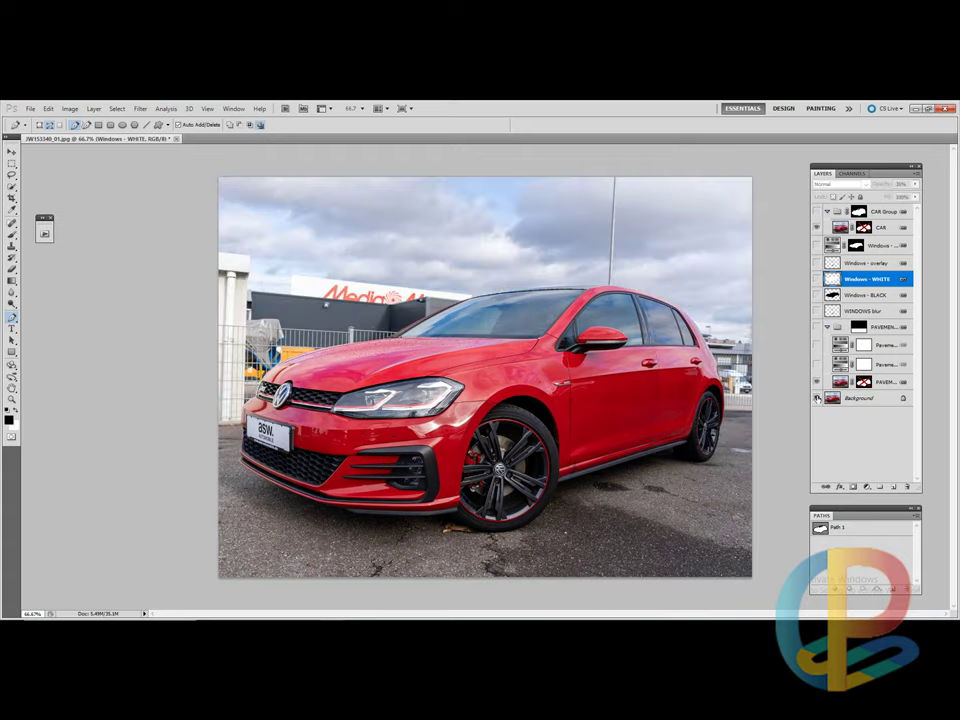
{"action": "left_click", "coordinate": [816, 398], "text": "alt"}
{"action": "left_click", "coordinate": [816, 398], "text": "alt"}
{"action": "left_click", "coordinate": [816, 398], "text": "alt"}
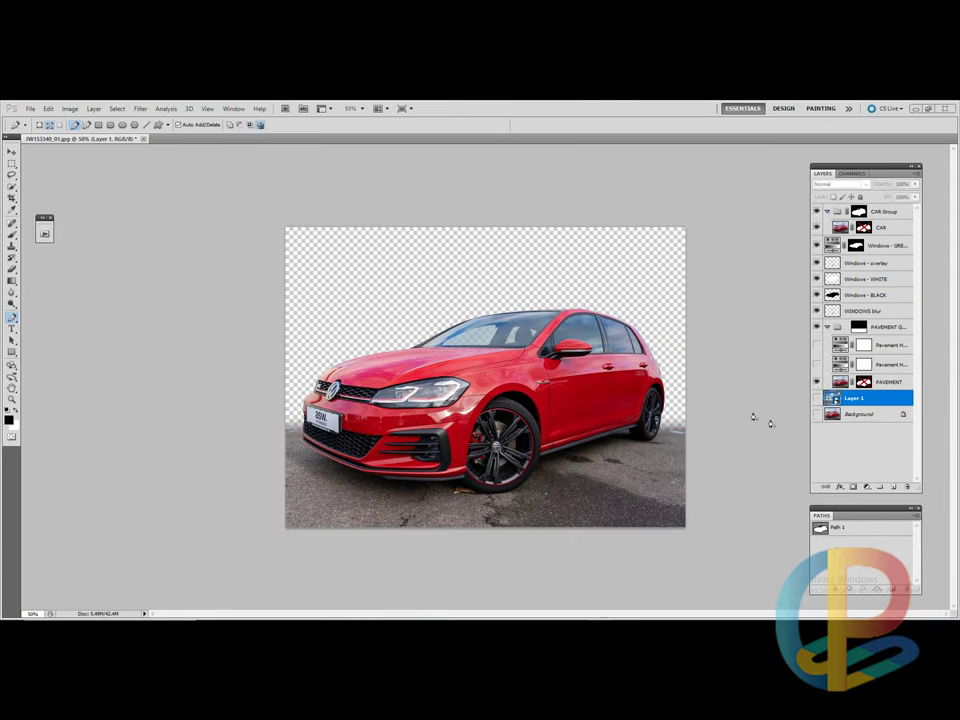
Step: Show Layer 1's blue-sky city backdrop behind the car, comparing it with the parking lot
{"action": "left_click", "coordinate": [816, 398]}
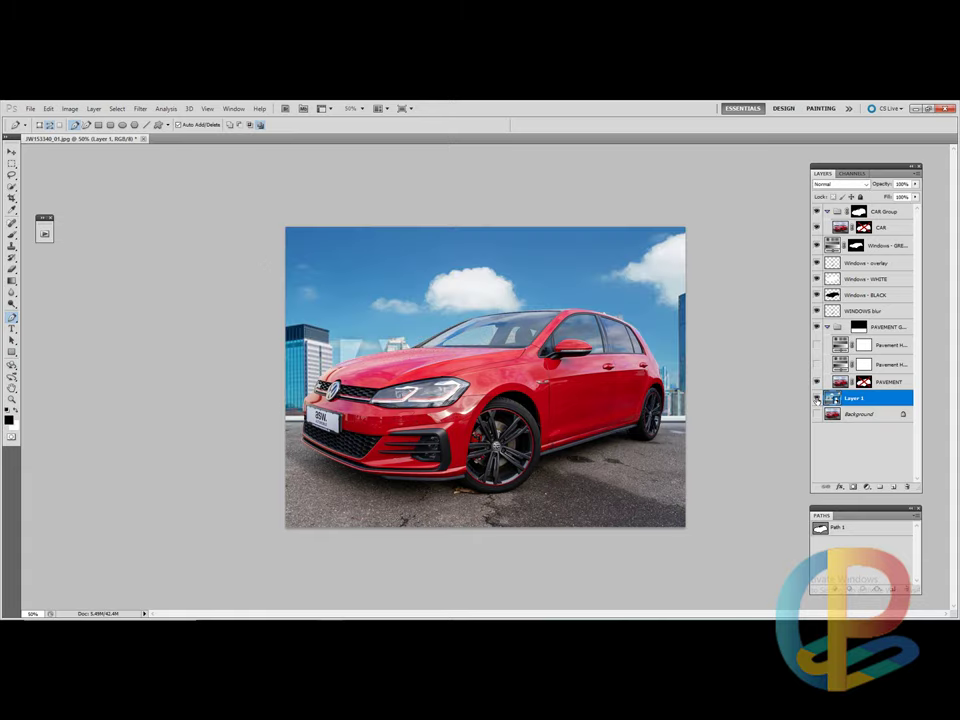
{"action": "left_click", "coordinate": [816, 398]}
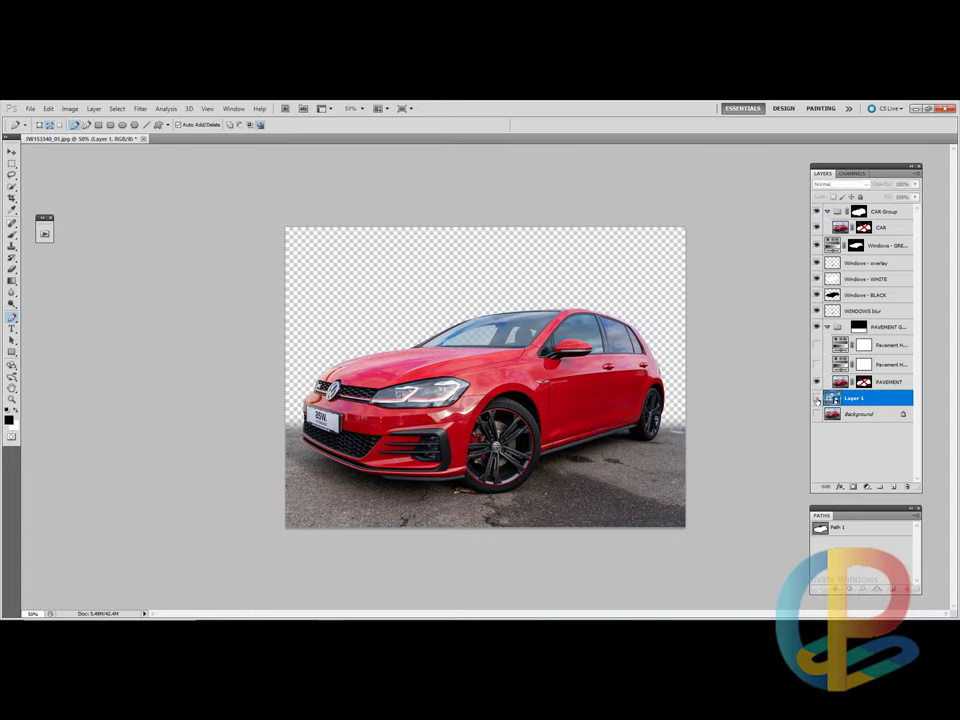
{"action": "left_click", "coordinate": [816, 414]}
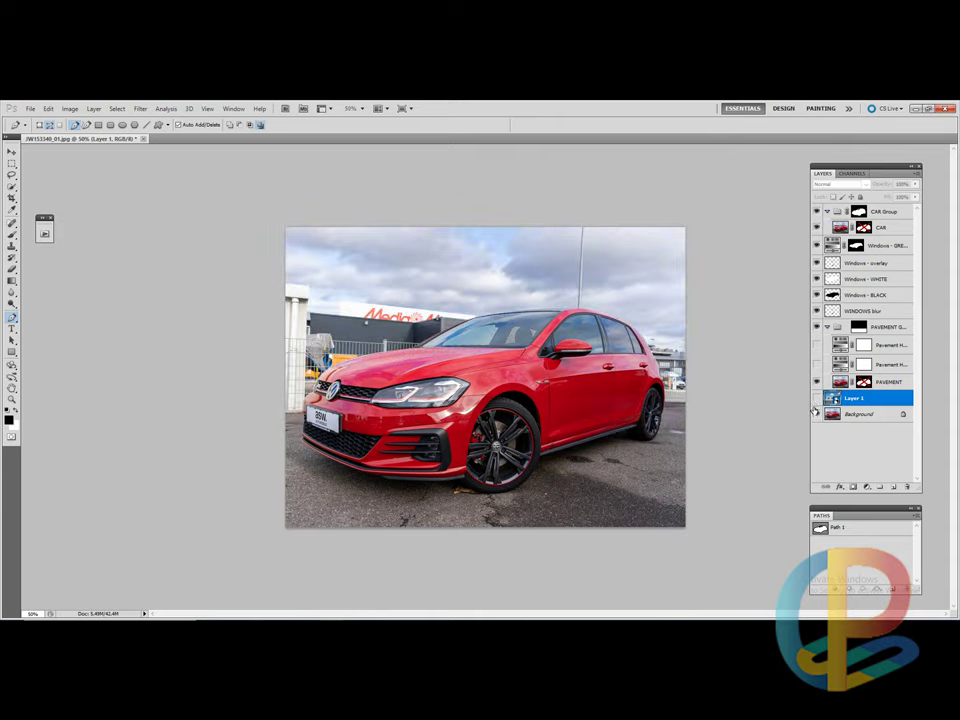
{"action": "left_click", "coordinate": [816, 398]}
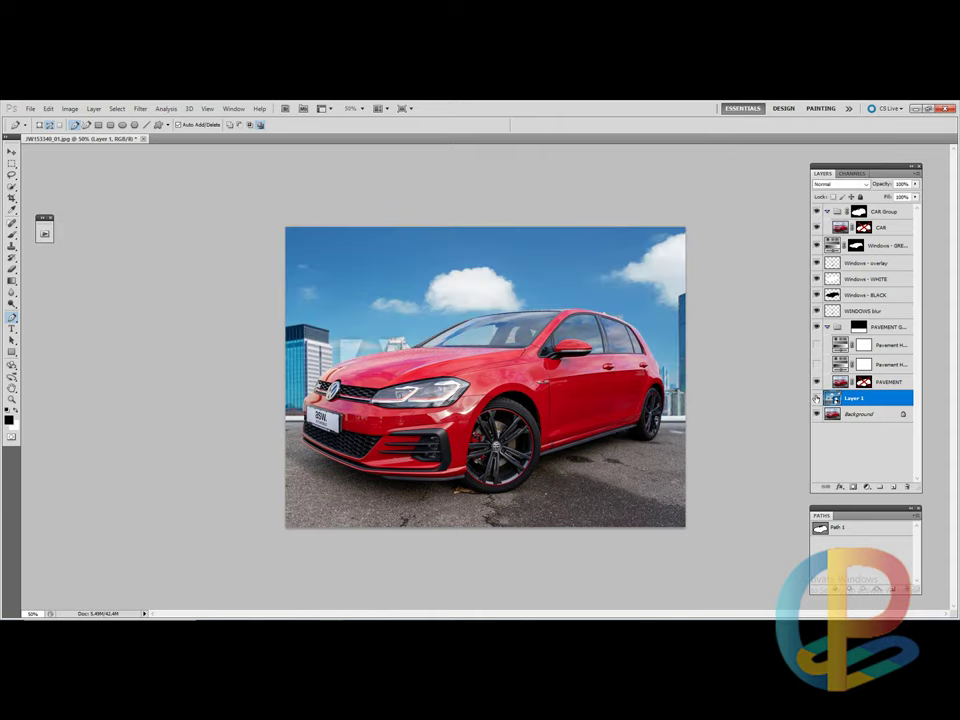
{"action": "left_click", "coordinate": [816, 398]}
{"action": "left_click", "coordinate": [816, 398]}
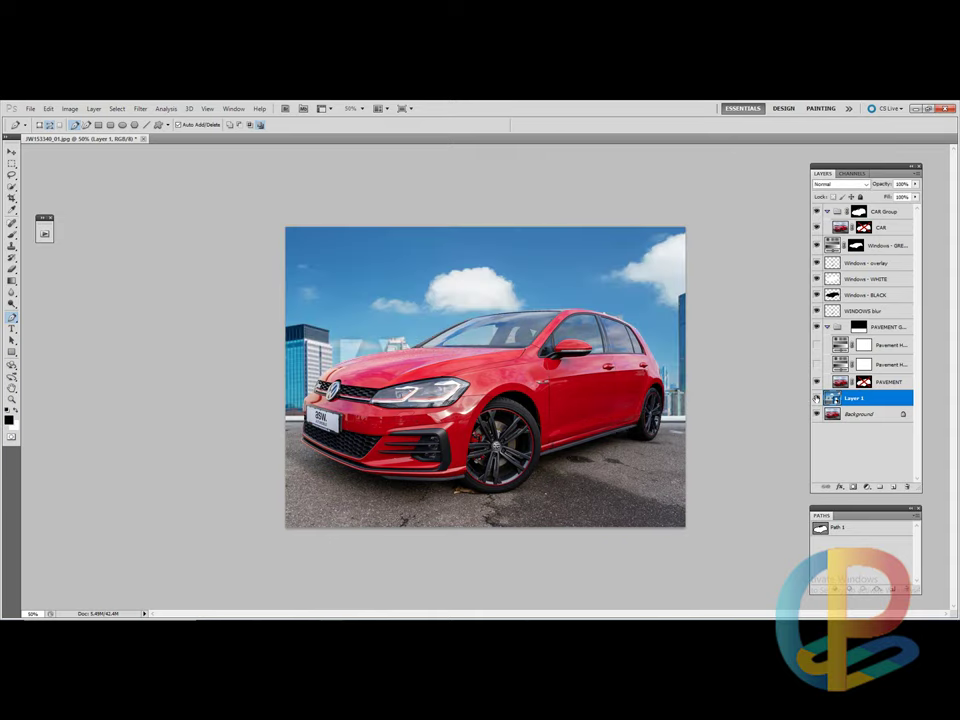